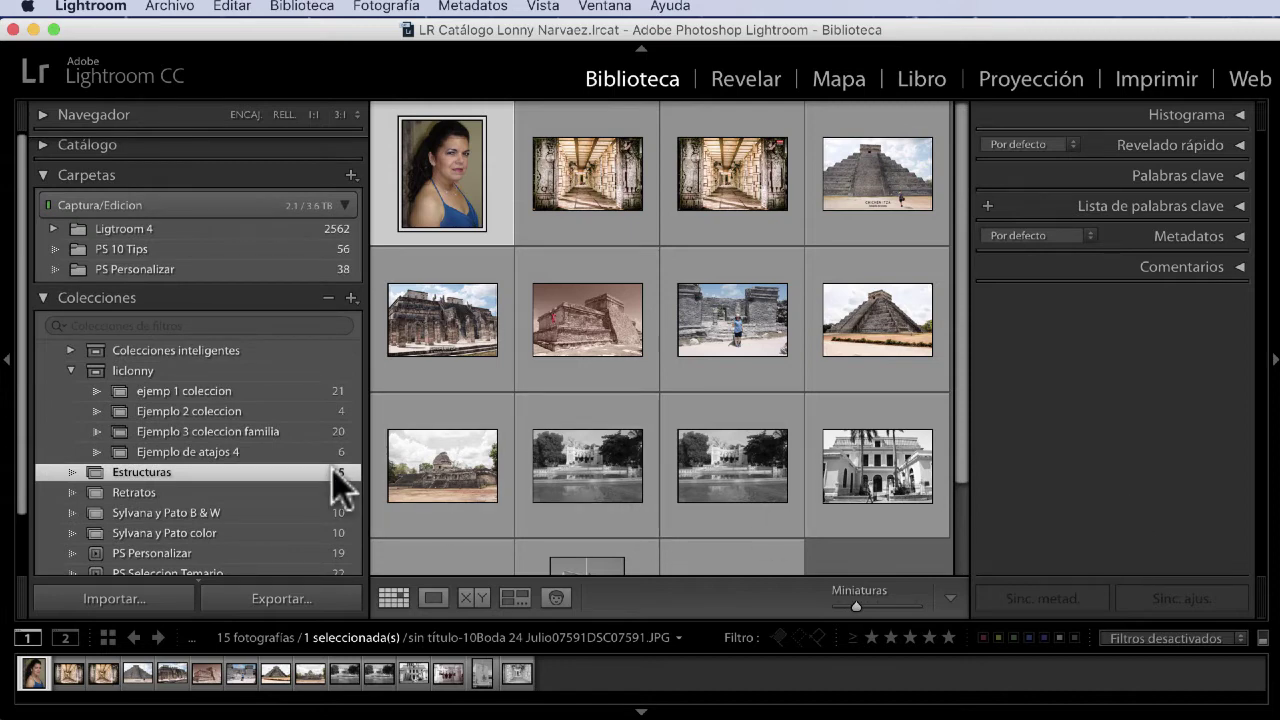
- Glance at Retratos, then drag Estructuras' bottom-left sepia building photo into the middle row
scroll(657, 470, "down", 1)
scroll(657, 470, "up", 1)
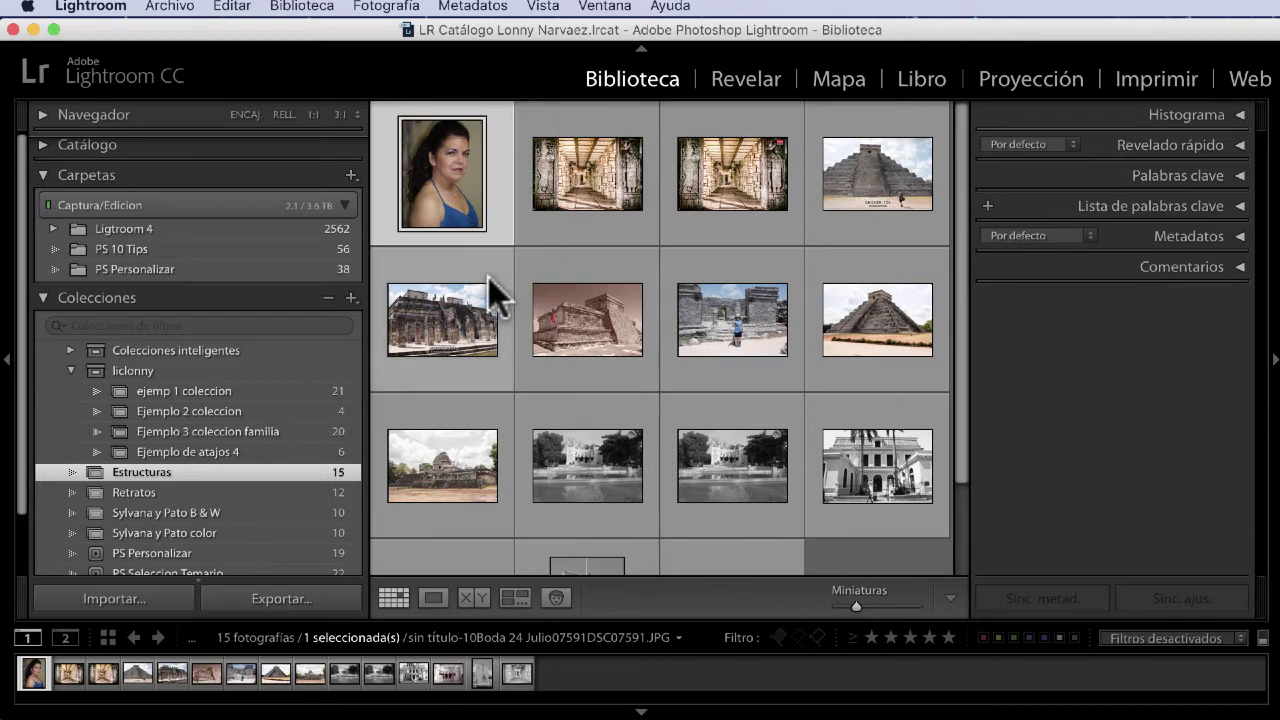
scroll(615, 350, "down", 2)
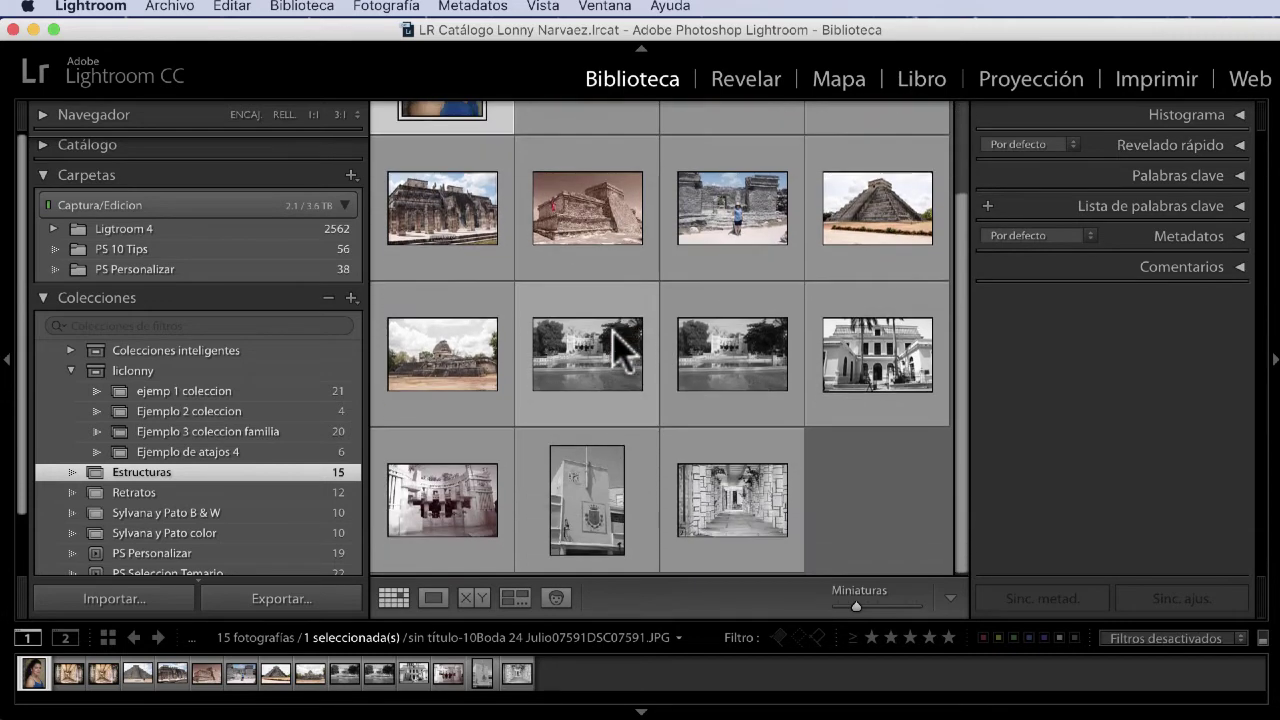
left_click(296, 494)
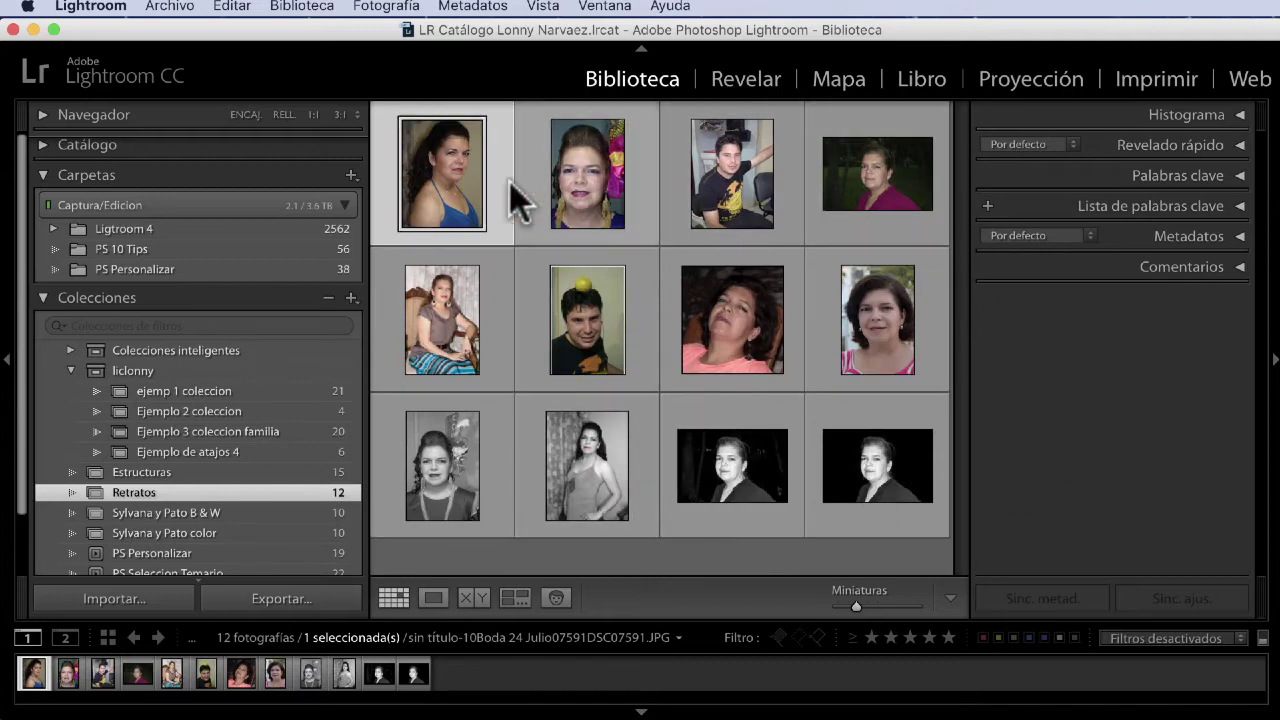
left_click(257, 472)
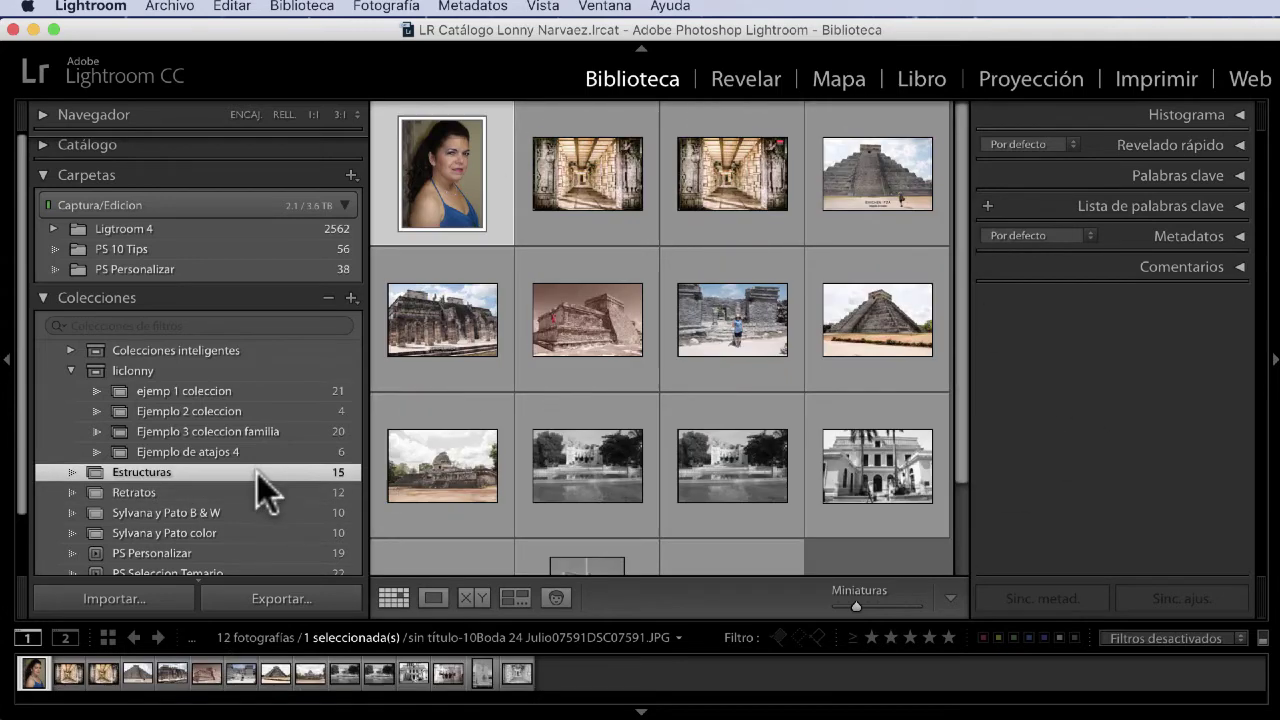
scroll(441, 501, "down", 3)
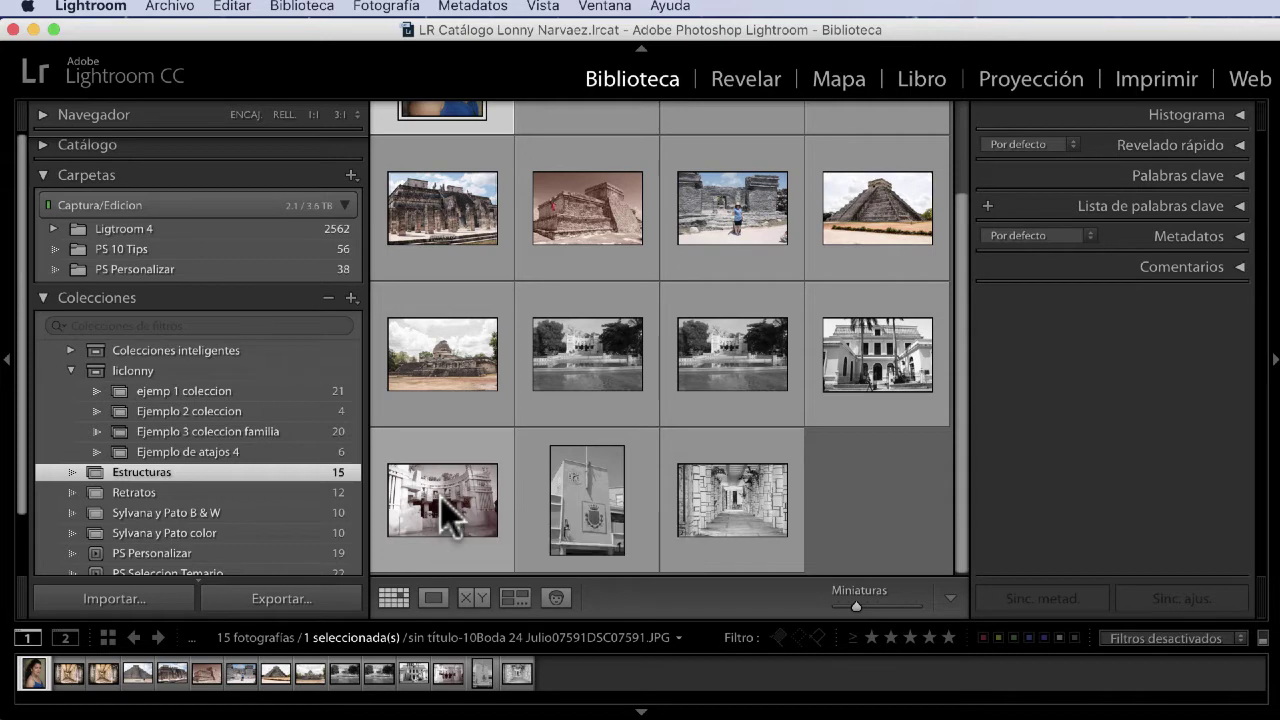
left_click_drag(440, 496, 504, 376)
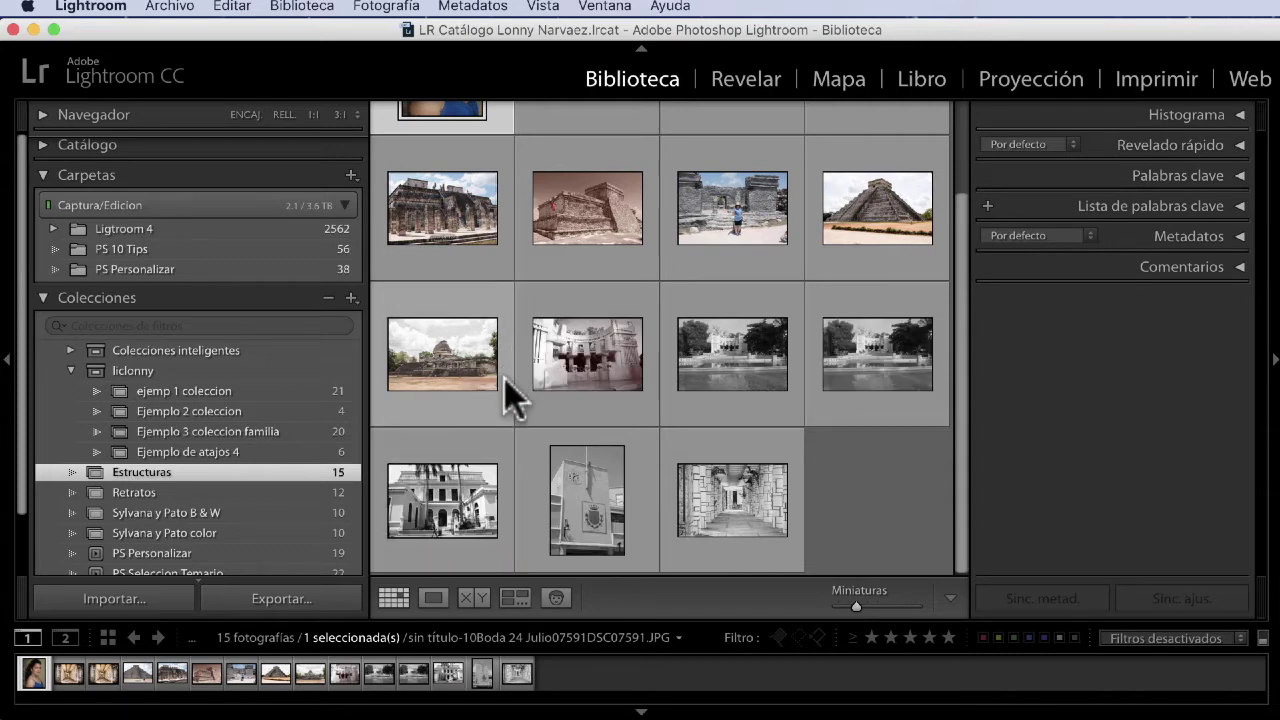
- Scroll back to the top of the Estructuras grid
scroll(690, 495, "up", 3)
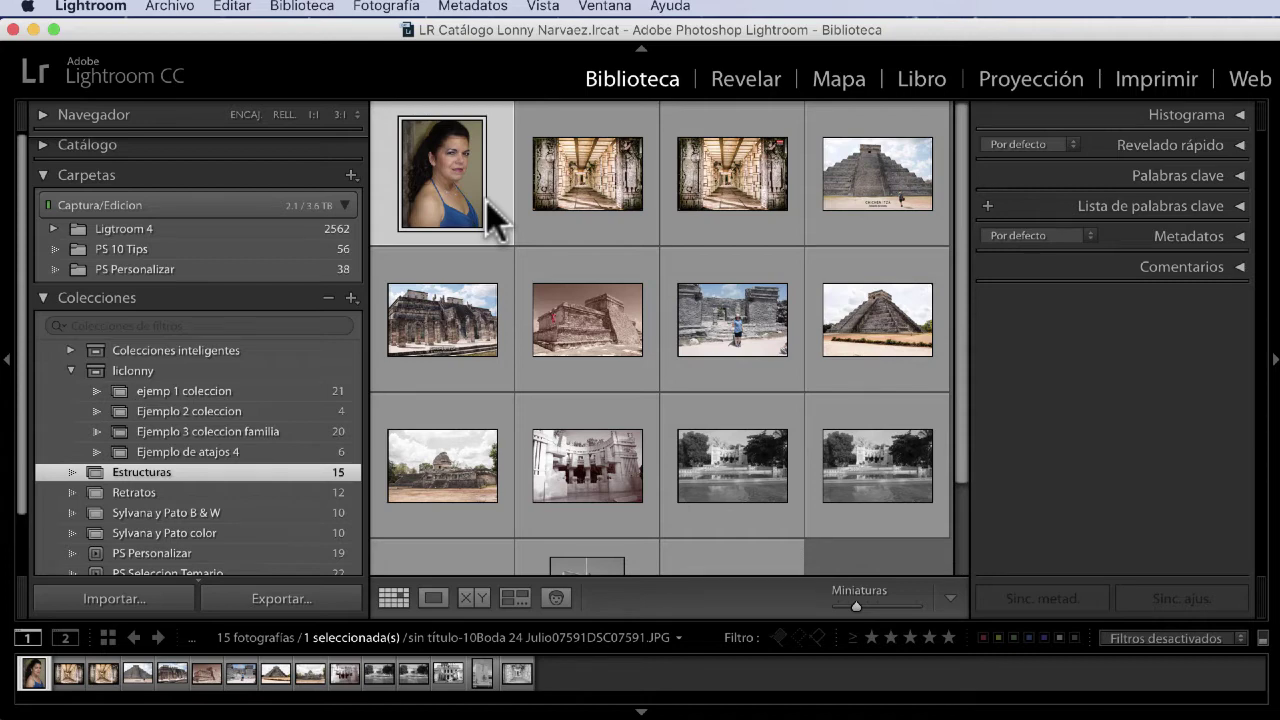
- Delete the portrait, the Tulum ruins photo and the white colonial building from Estructuras
key("Delete")
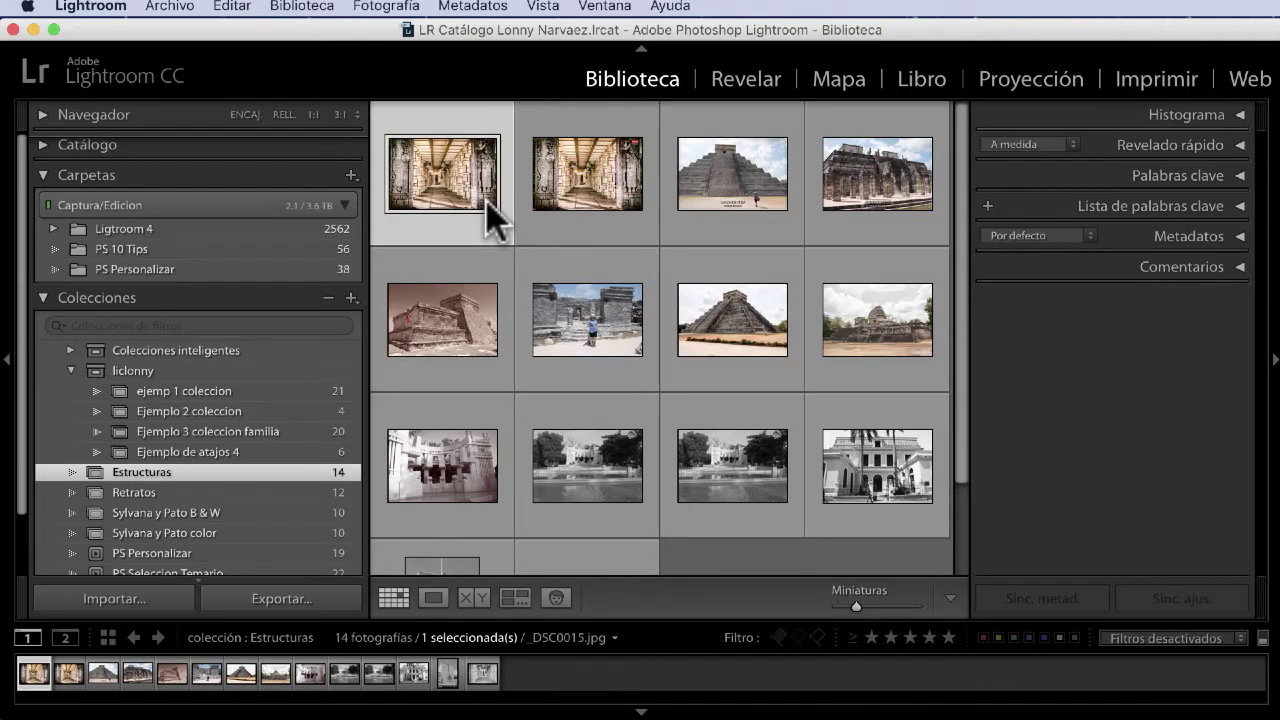
left_click(610, 317)
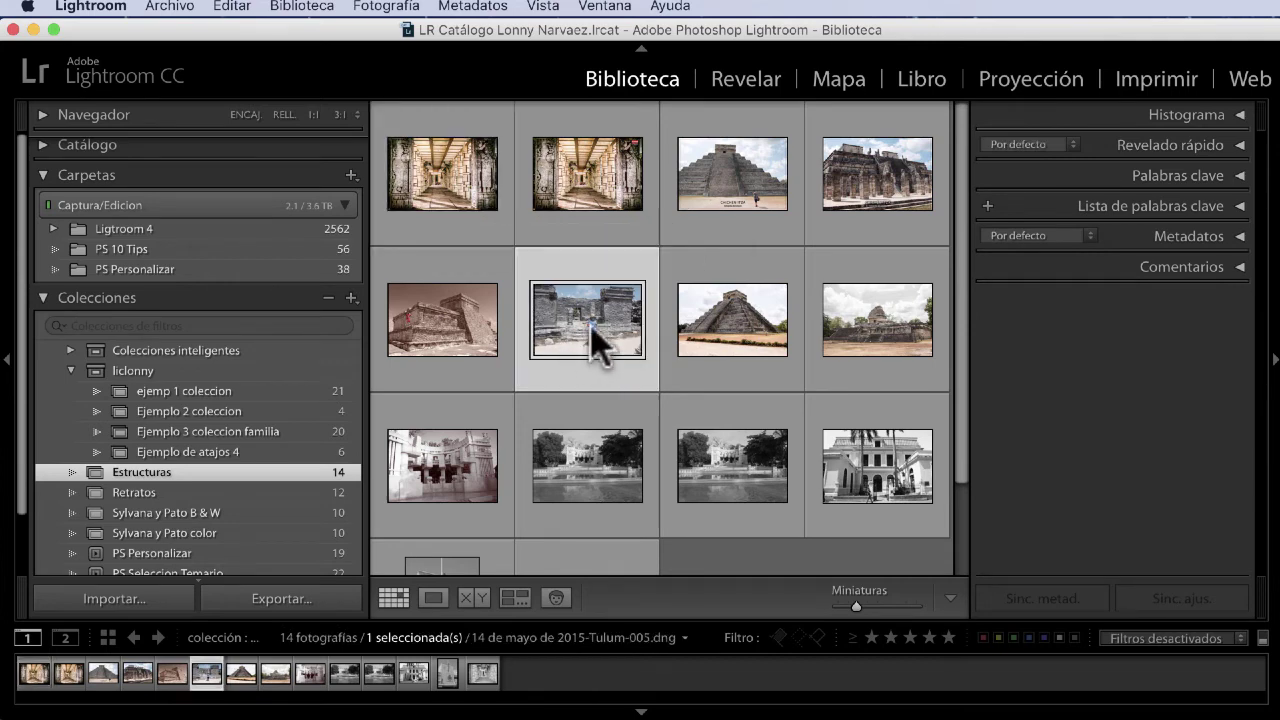
mouse_move(588, 320)
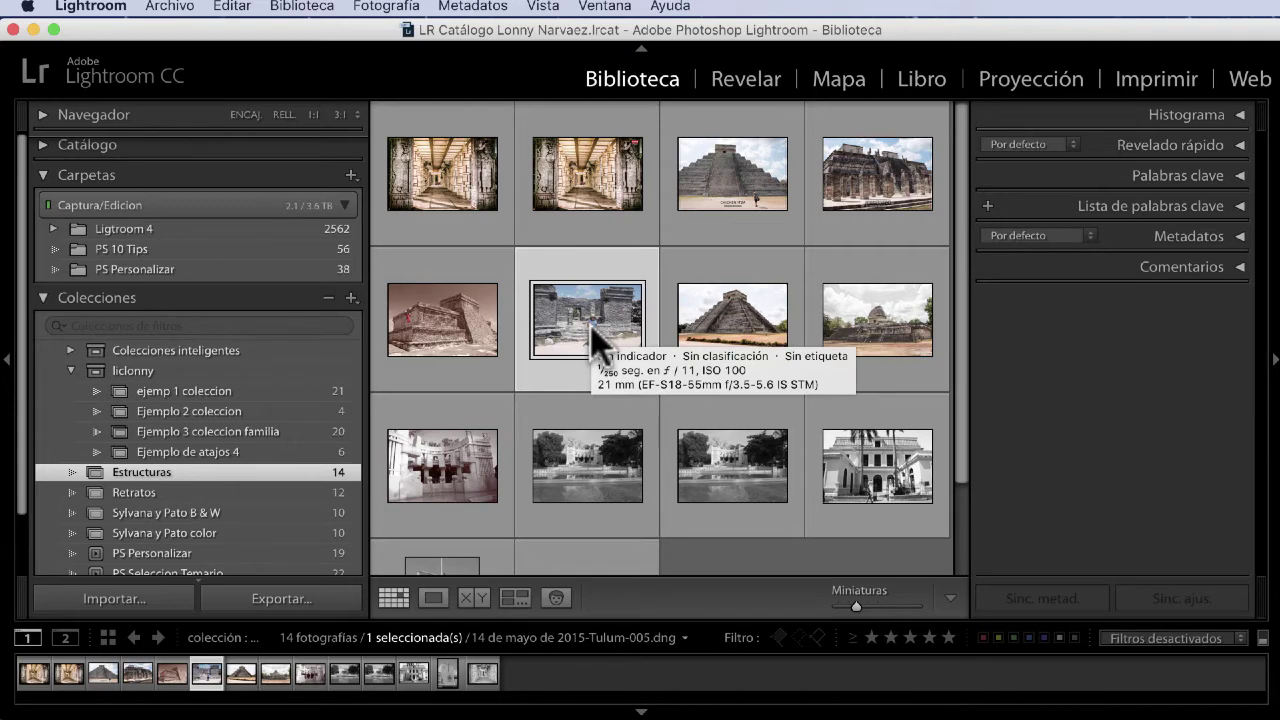
key("Delete")
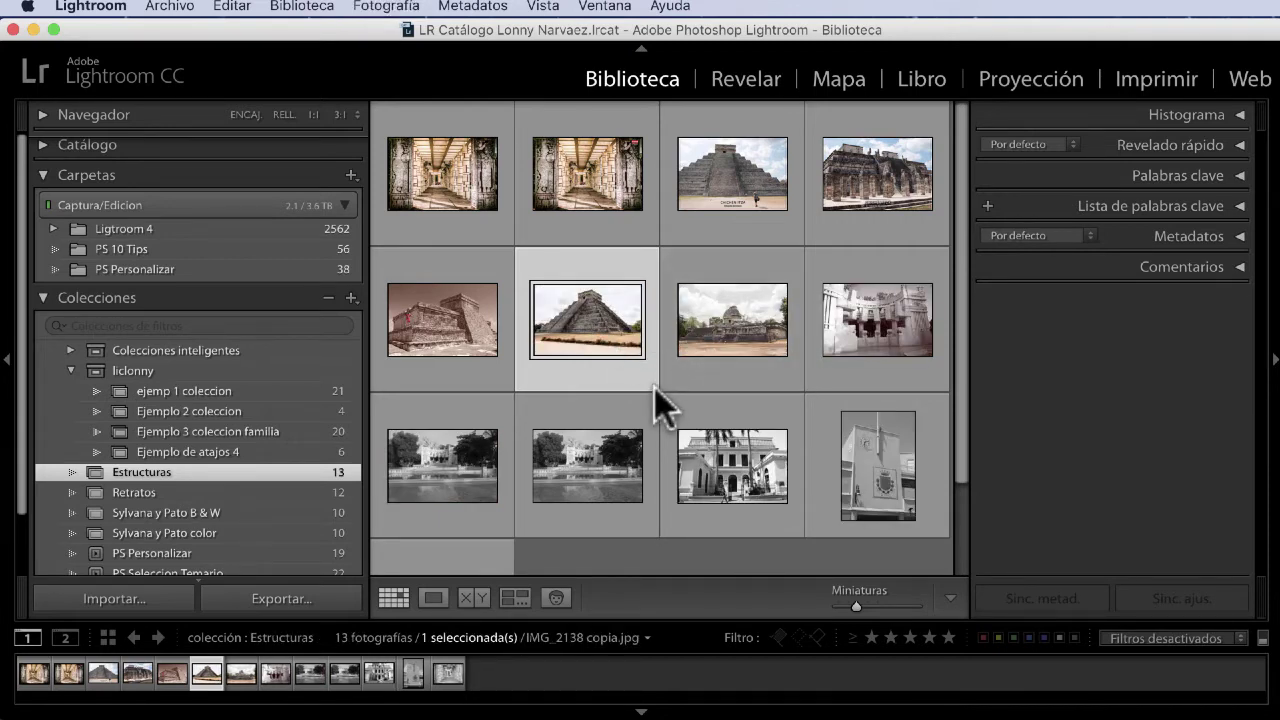
scroll(654, 387, "down", 2)
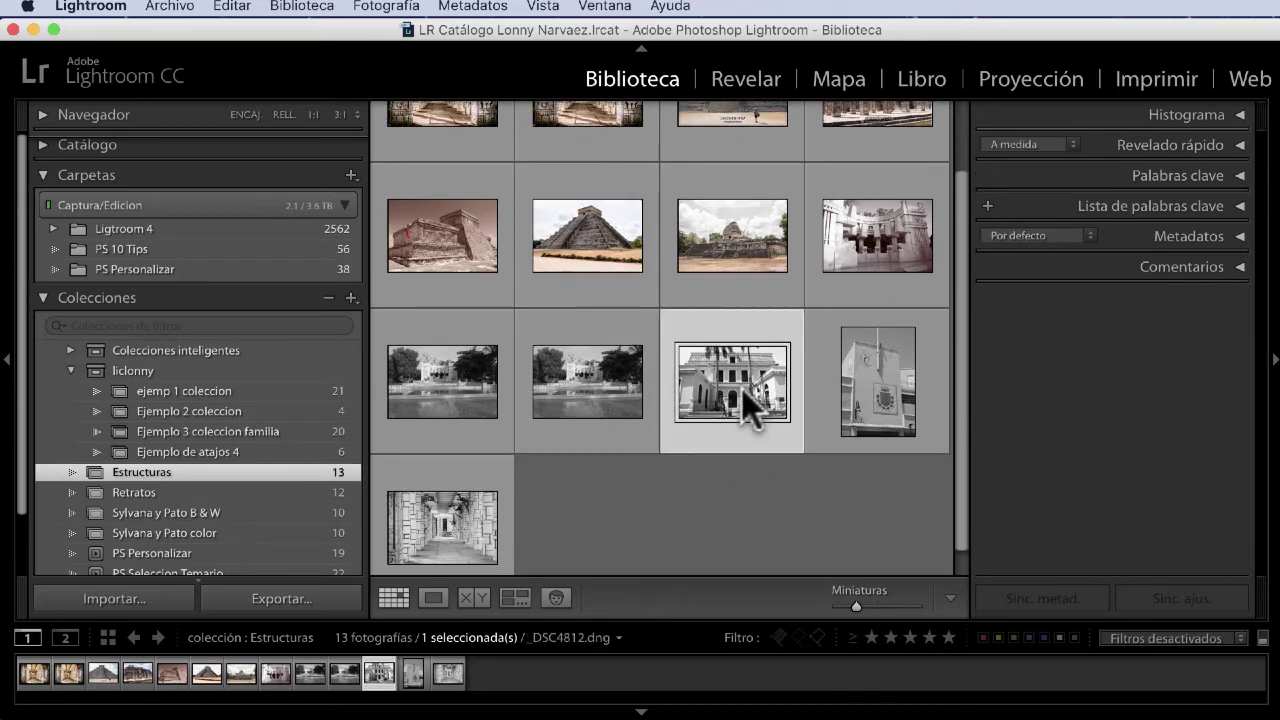
key("Delete")
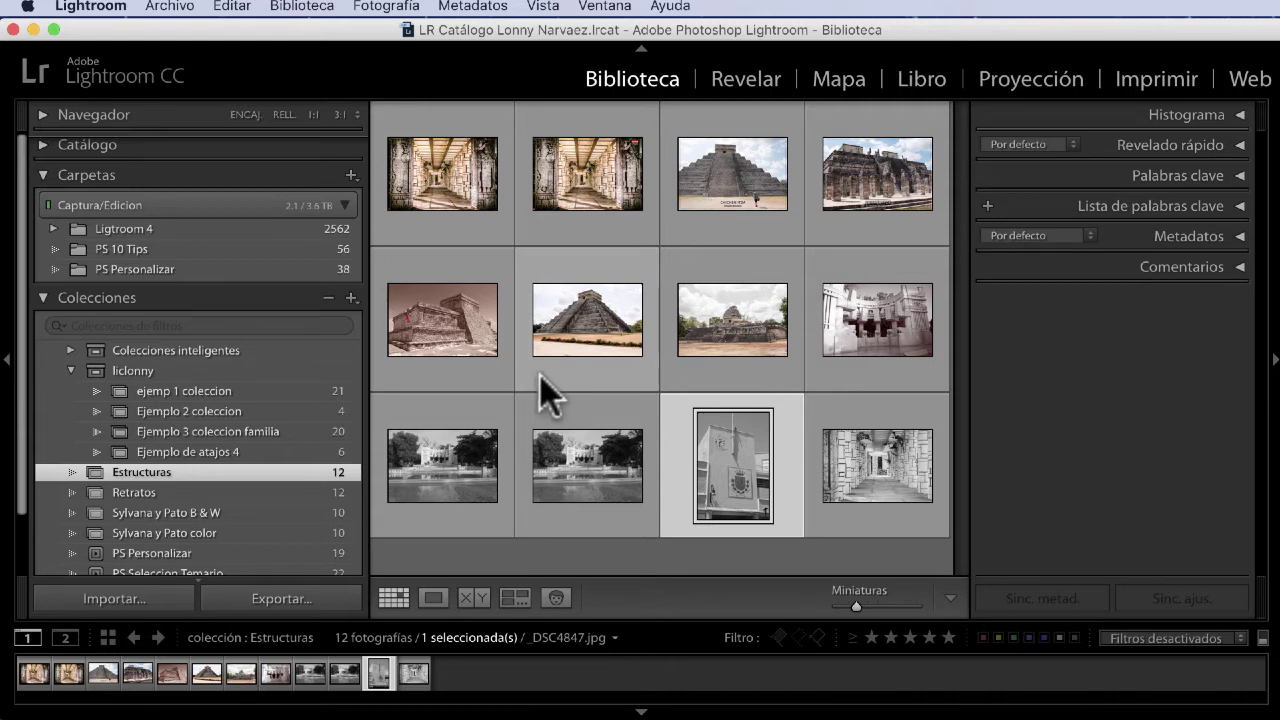
key("Home")
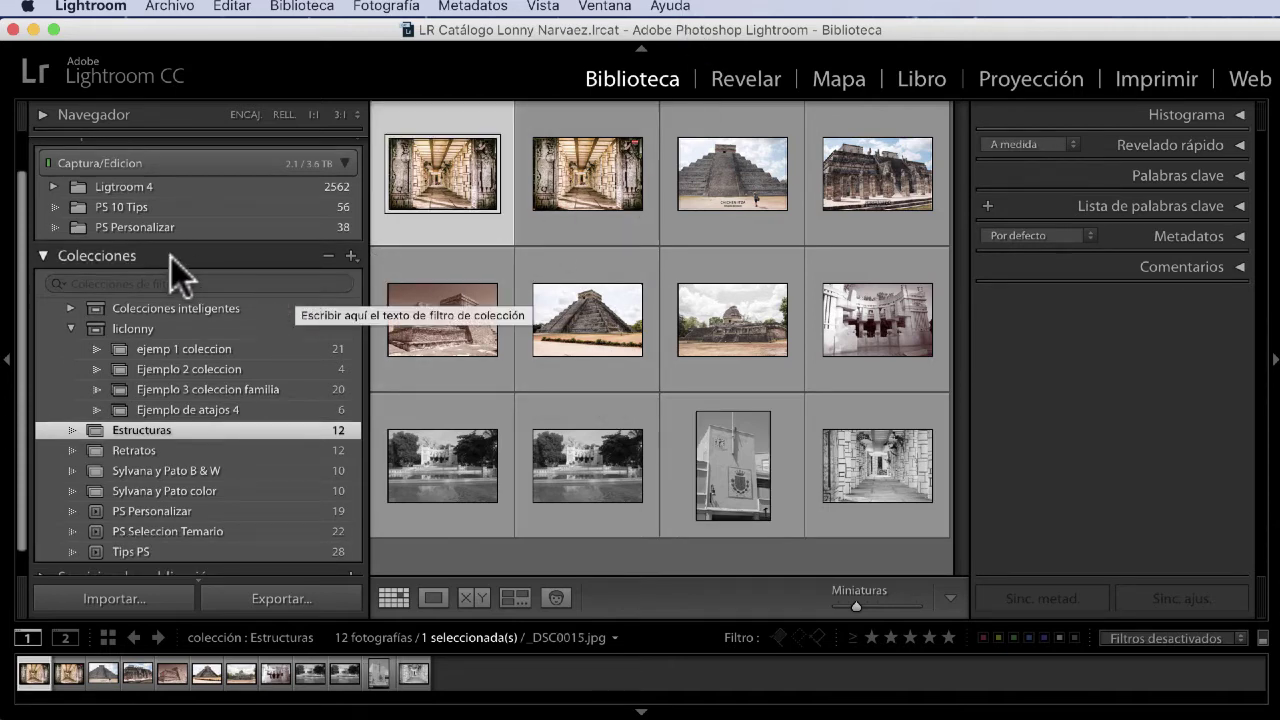
left_click(55, 187)
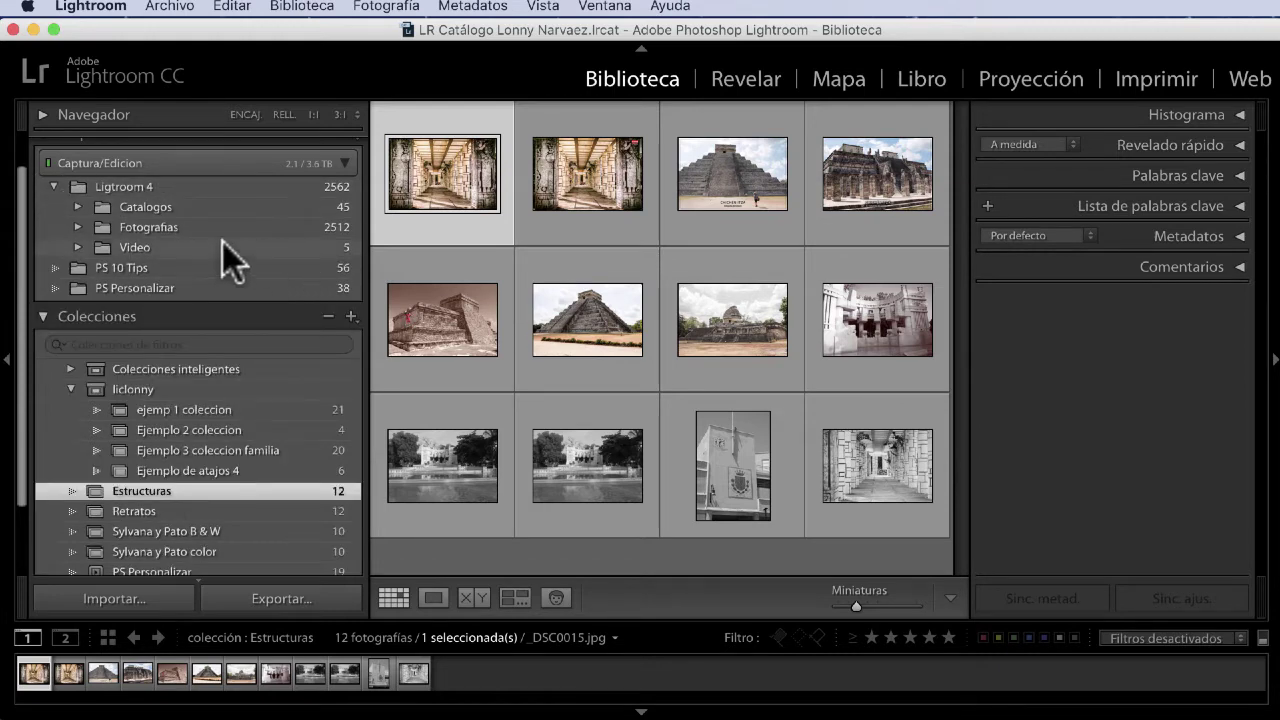
left_click(77, 228)
left_click(158, 268)
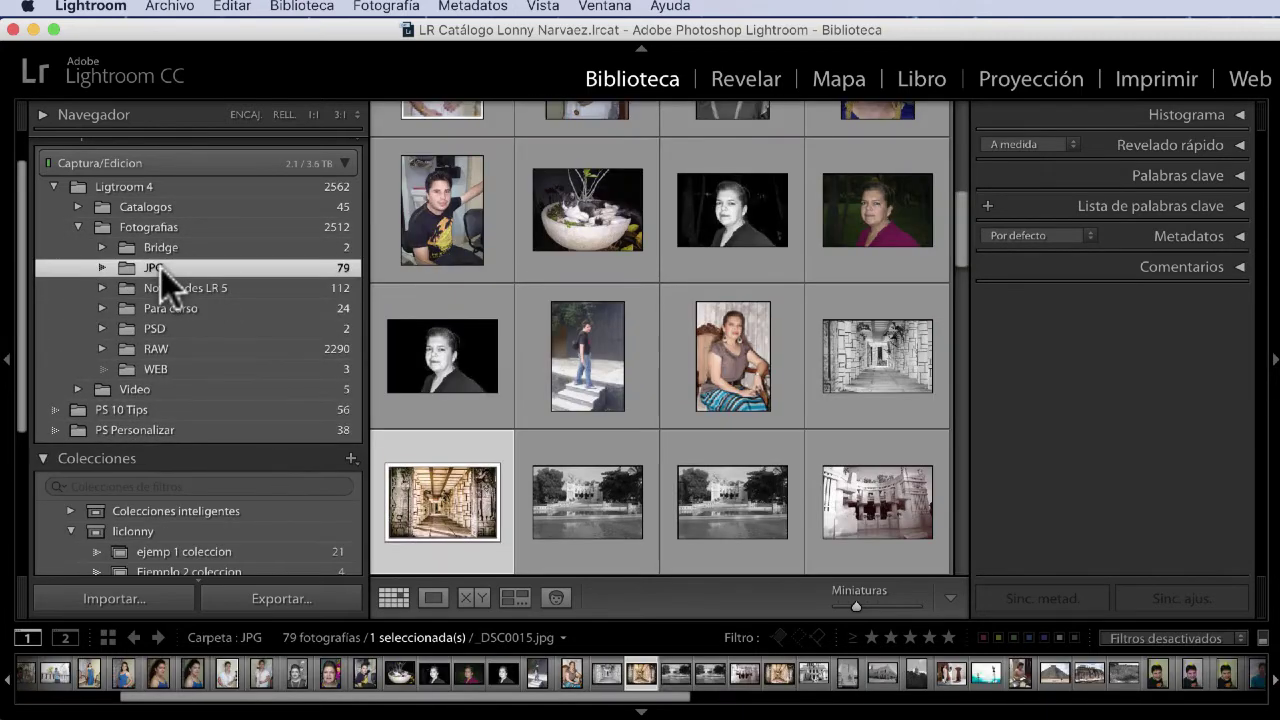
scroll(579, 343, "up", 5)
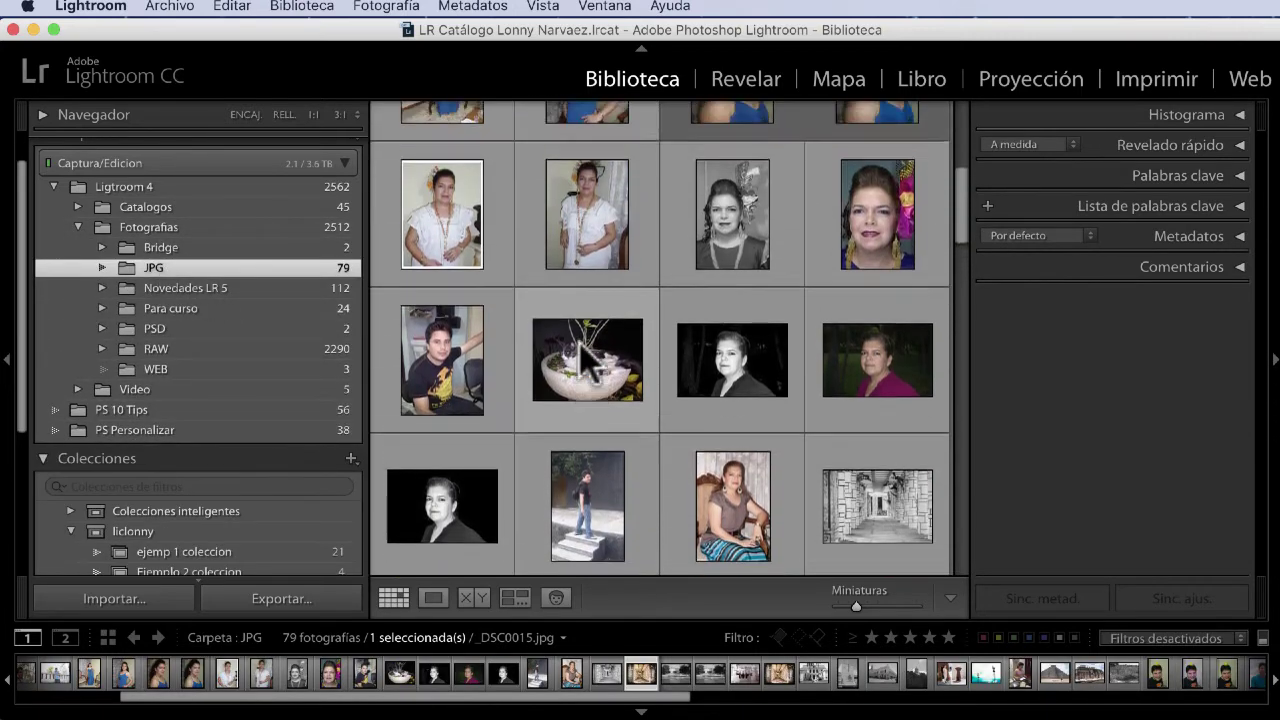
scroll(581, 343, "down", 2)
scroll(581, 343, "down", 2)
scroll(581, 343, "down", 2)
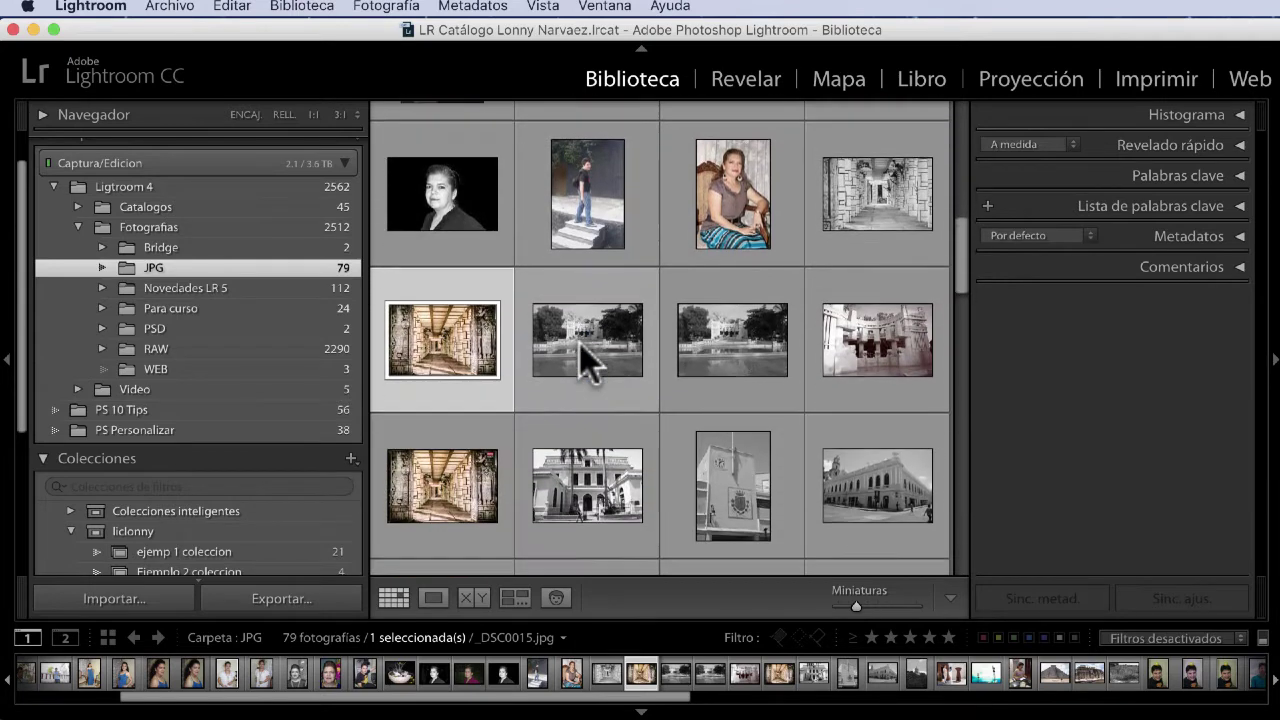
scroll(580, 343, "down", 1)
scroll(579, 342, "down", 1)
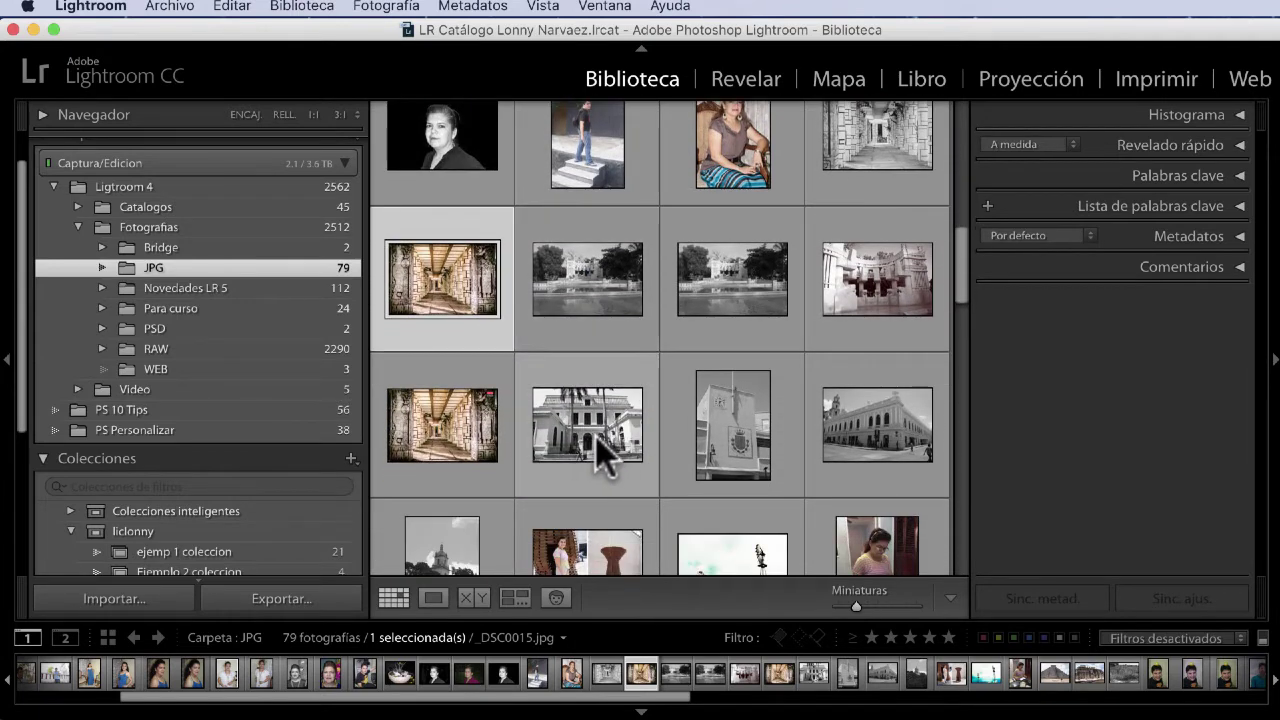
scroll(578, 446, "down", 4)
scroll(578, 447, "down", 1)
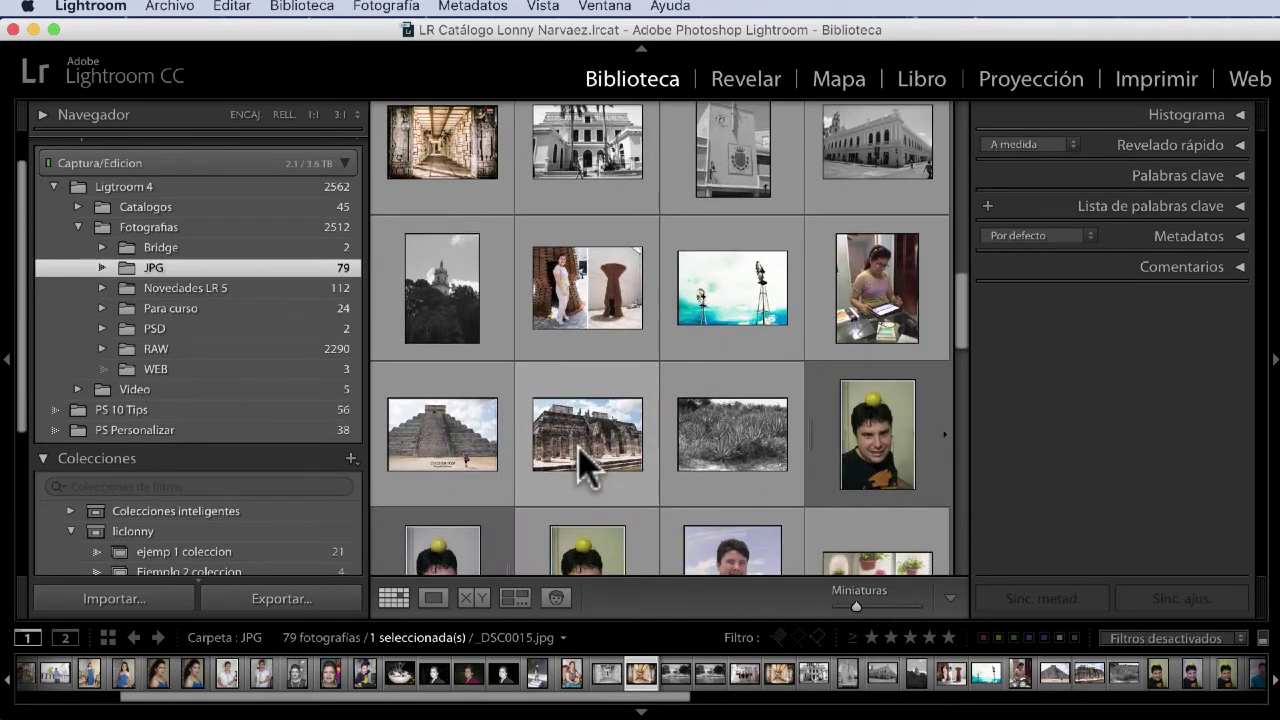
scroll(578, 447, "down", 1)
scroll(578, 447, "down", 2)
scroll(578, 447, "down", 3)
scroll(578, 447, "down", 1)
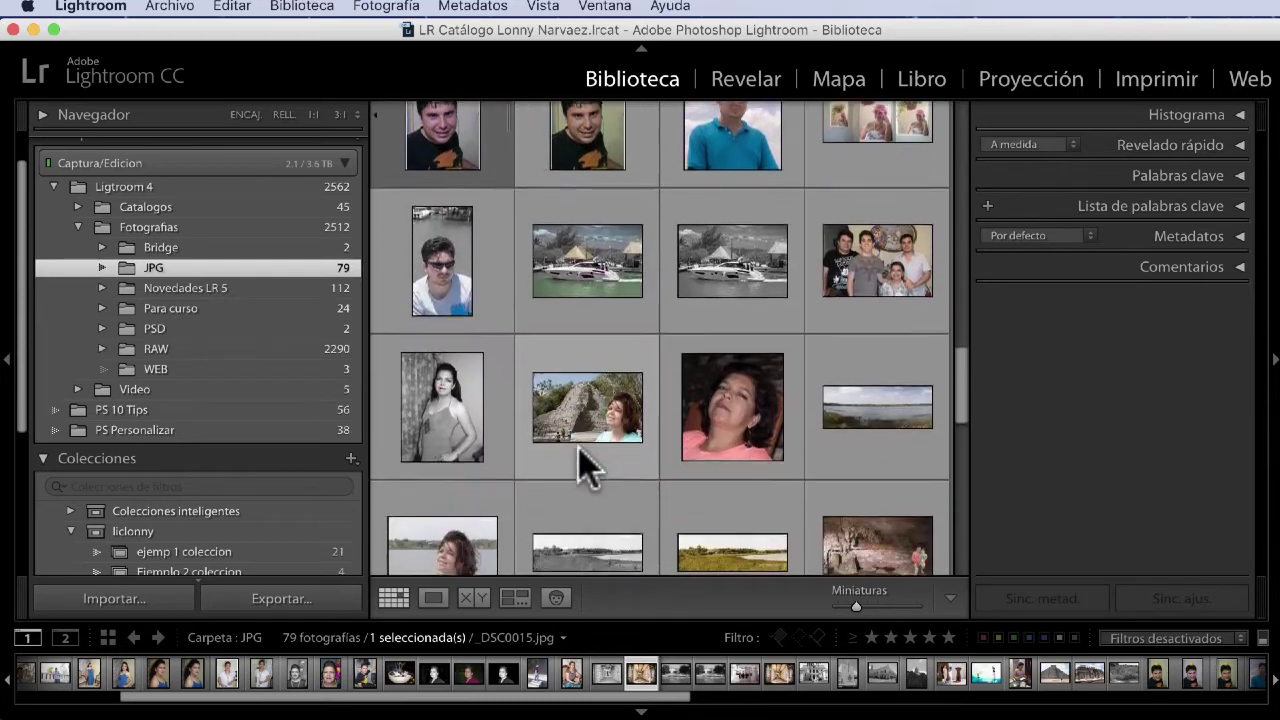
scroll(578, 447, "down", 1)
scroll(578, 447, "down", 1)
scroll(578, 447, "down", 1)
scroll(578, 447, "down", 2)
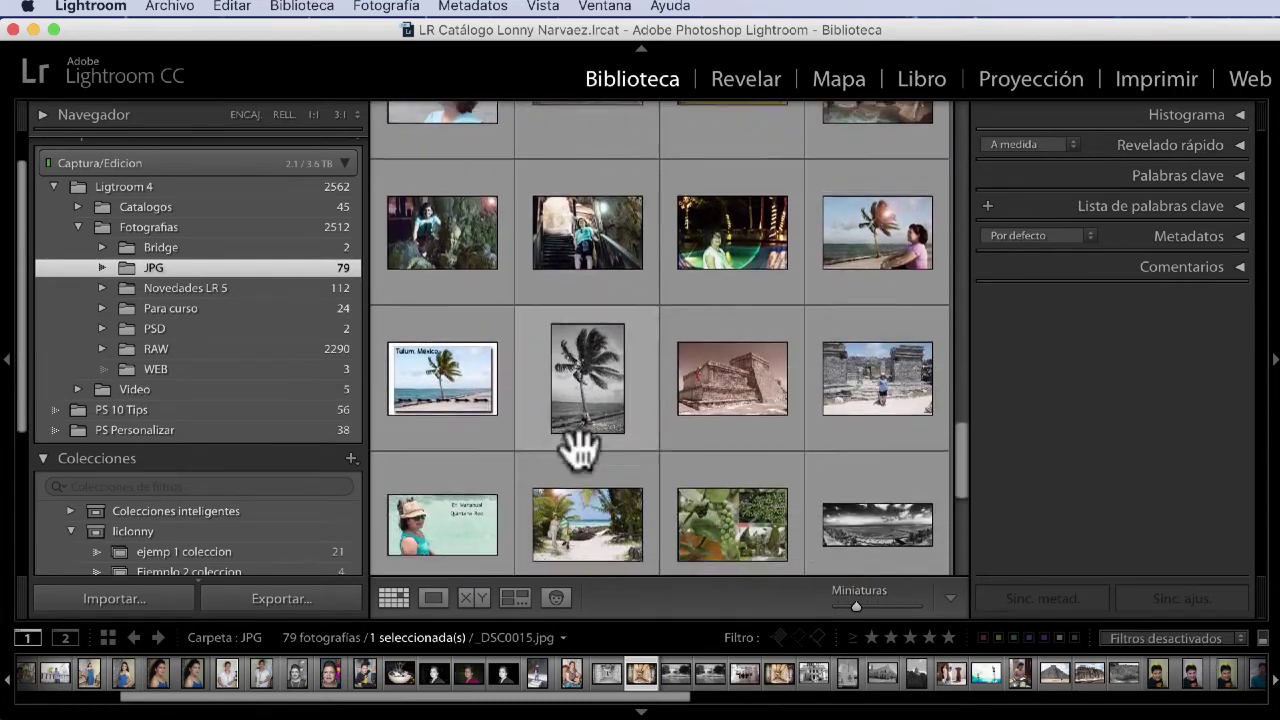
scroll(578, 447, "down", 1)
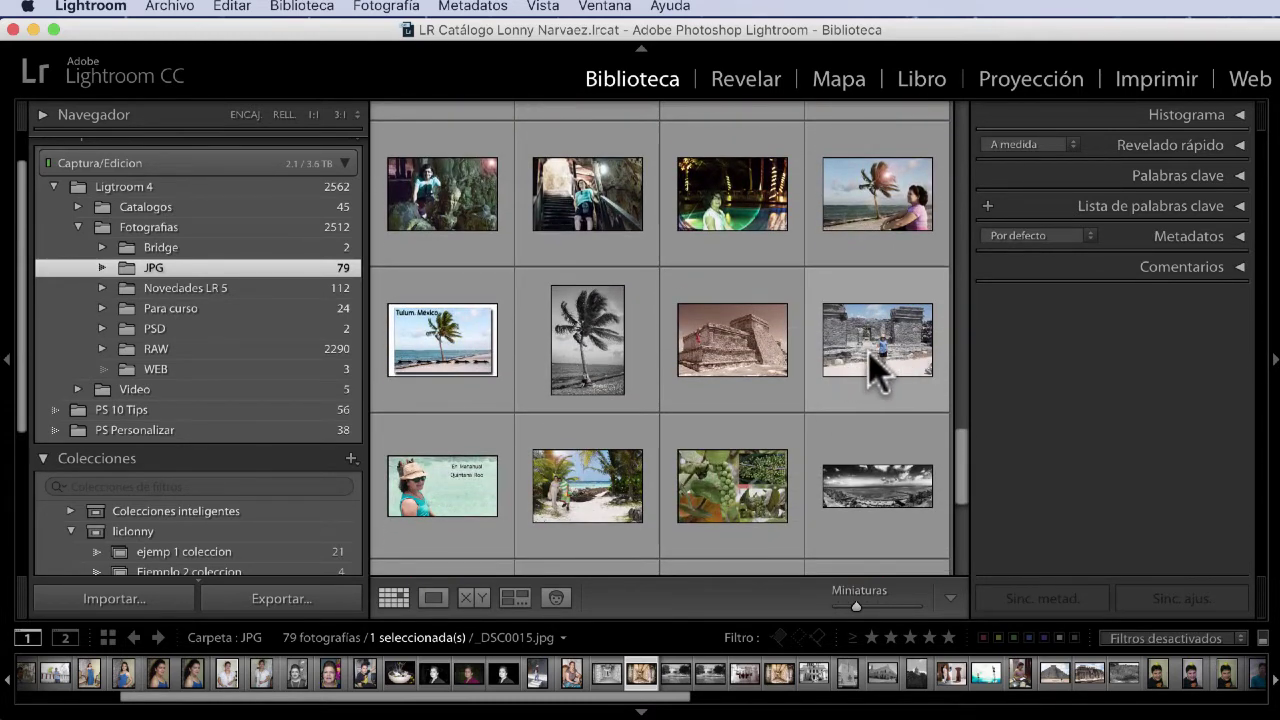
scroll(868, 352, "down", 3)
scroll(868, 352, "up", 1)
scroll(868, 352, "up", 2)
scroll(868, 352, "up", 4)
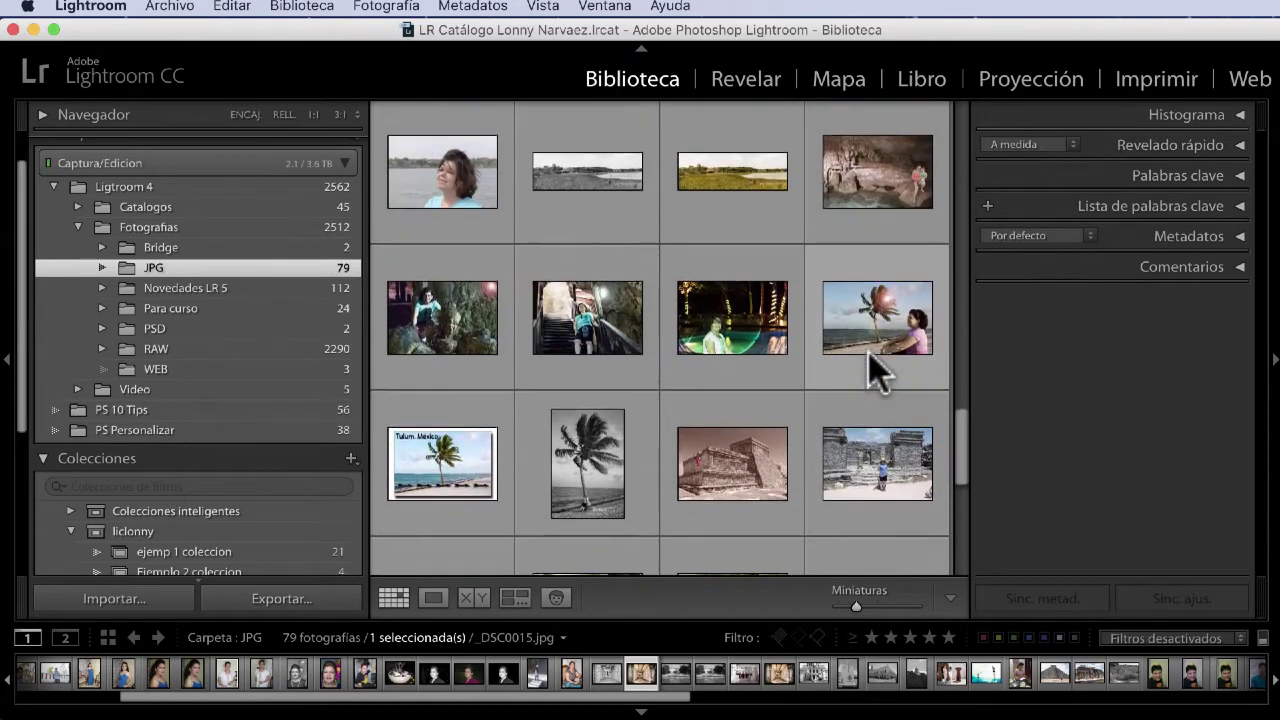
scroll(868, 351, "up", 3)
scroll(867, 352, "up", 1)
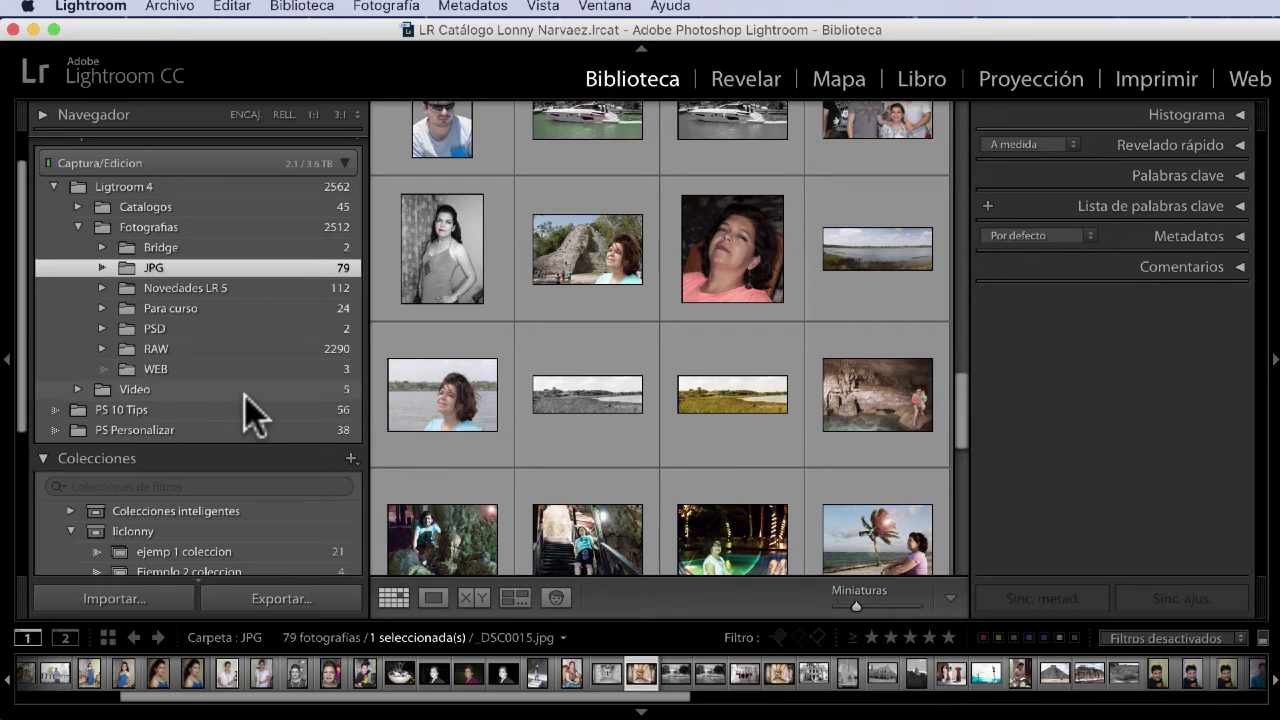
scroll(243, 405, "down", 1)
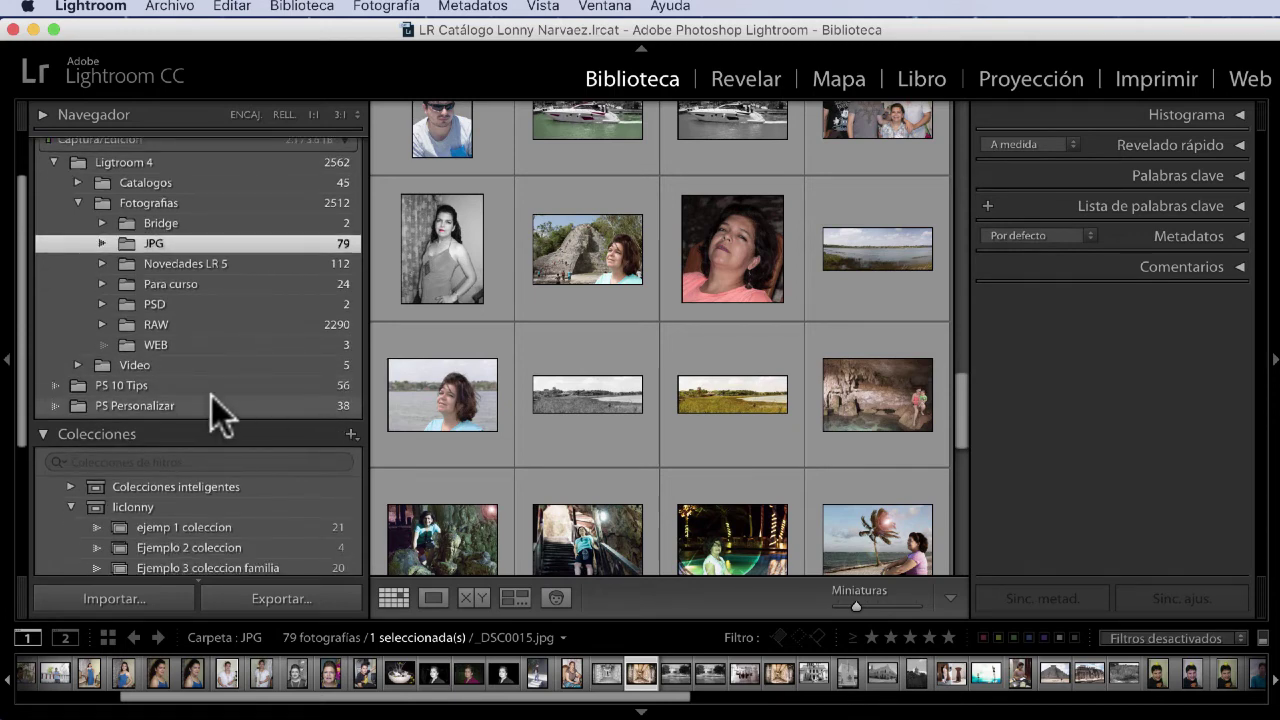
scroll(242, 408, "down", 1)
scroll(290, 476, "down", 1)
scroll(290, 476, "down", 1)
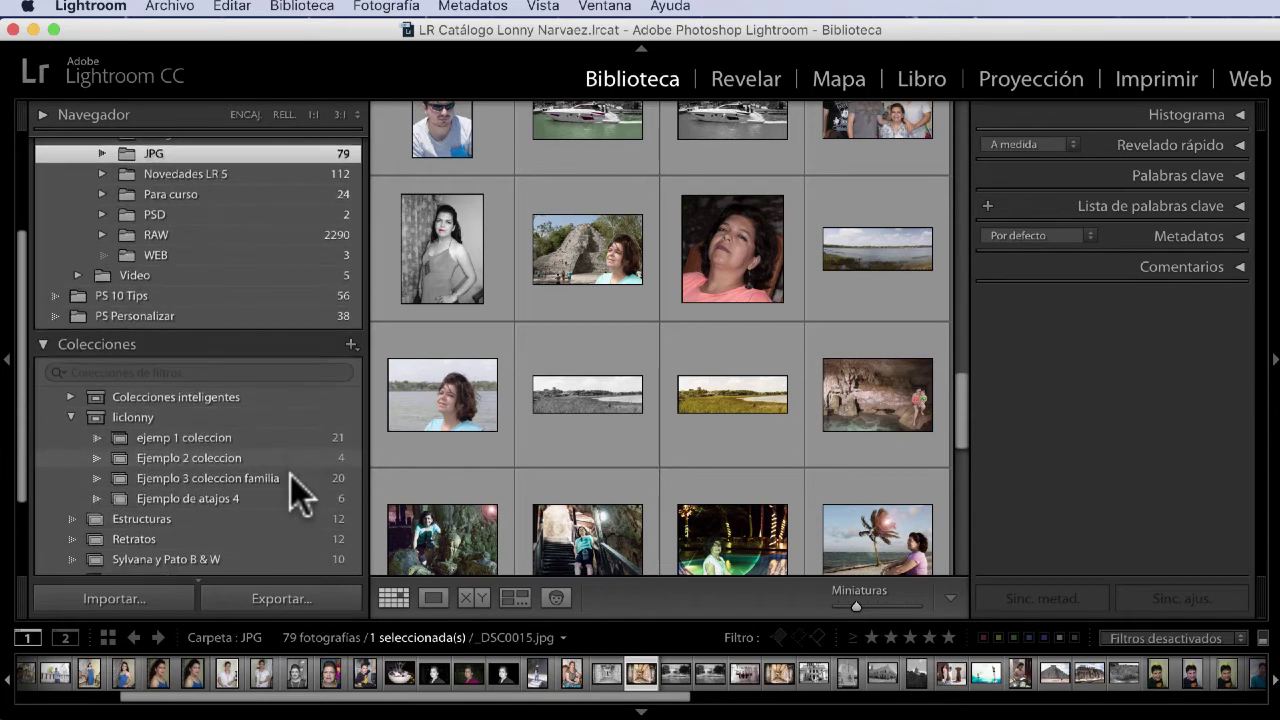
scroll(260, 495, "down", 1)
left_click(244, 498)
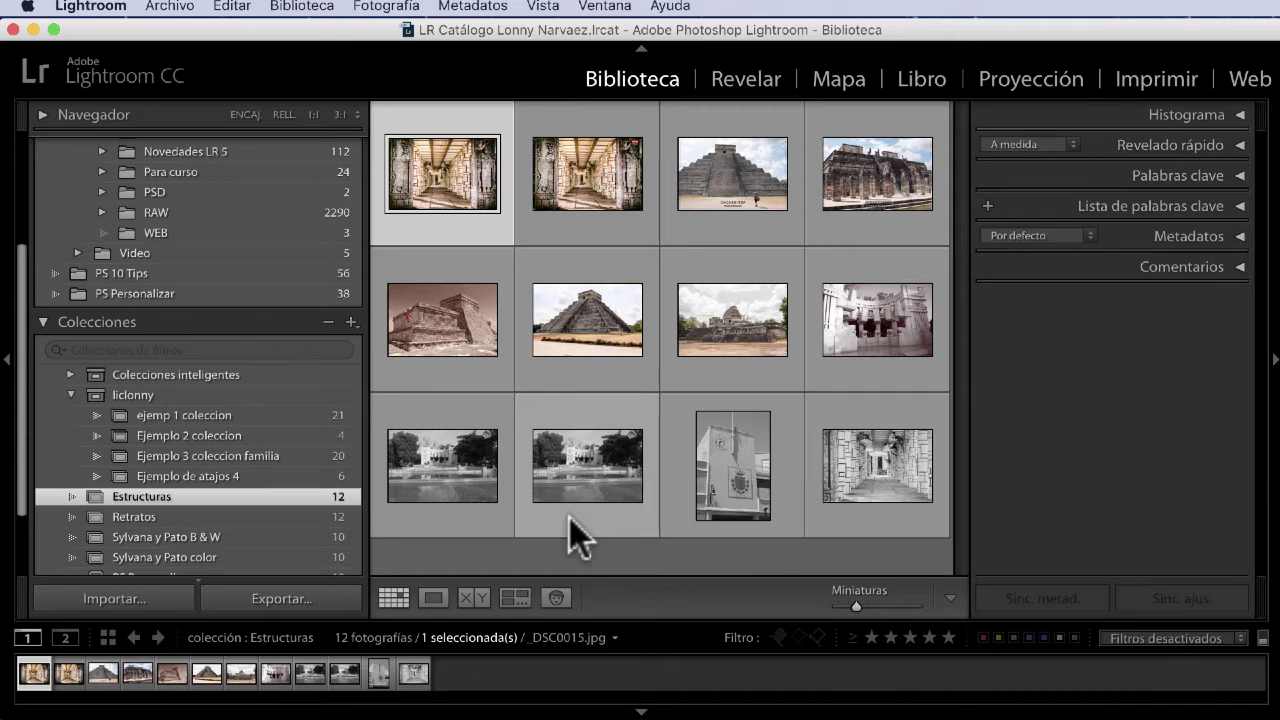
- Remove the captioned pyramid photo from Estructuras, leaving 11 photos
left_click(756, 190)
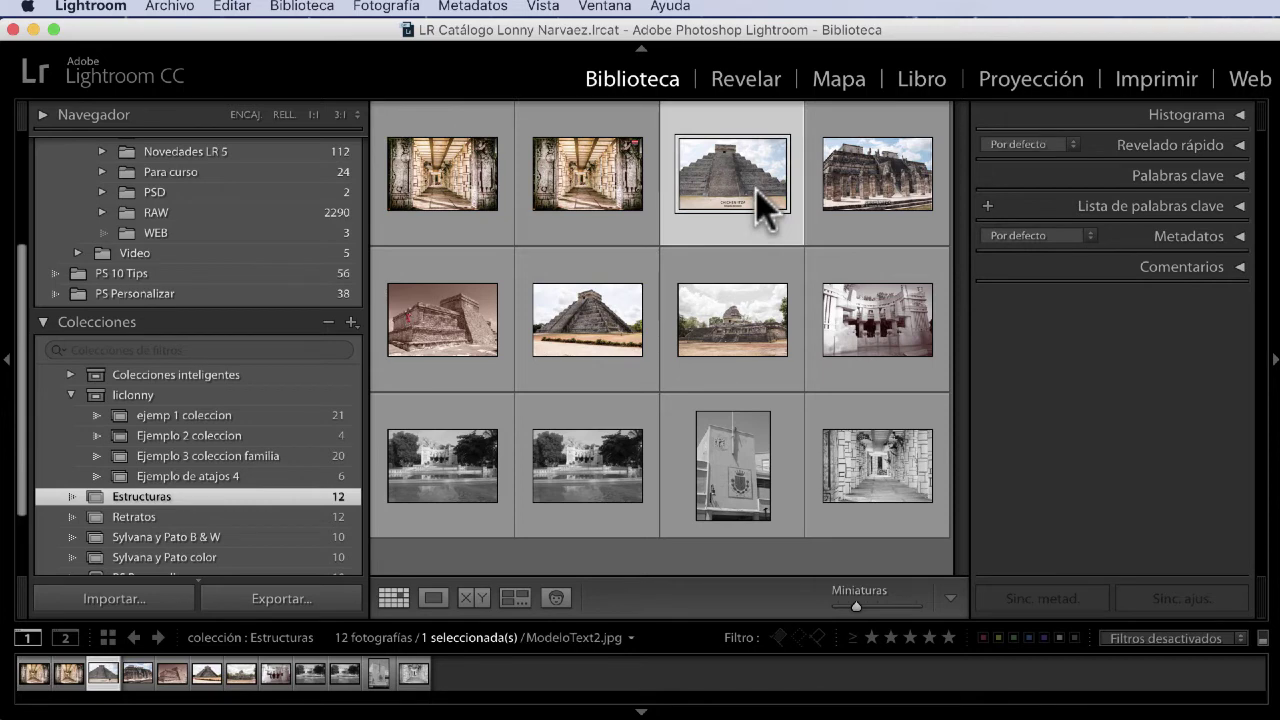
key("Delete")
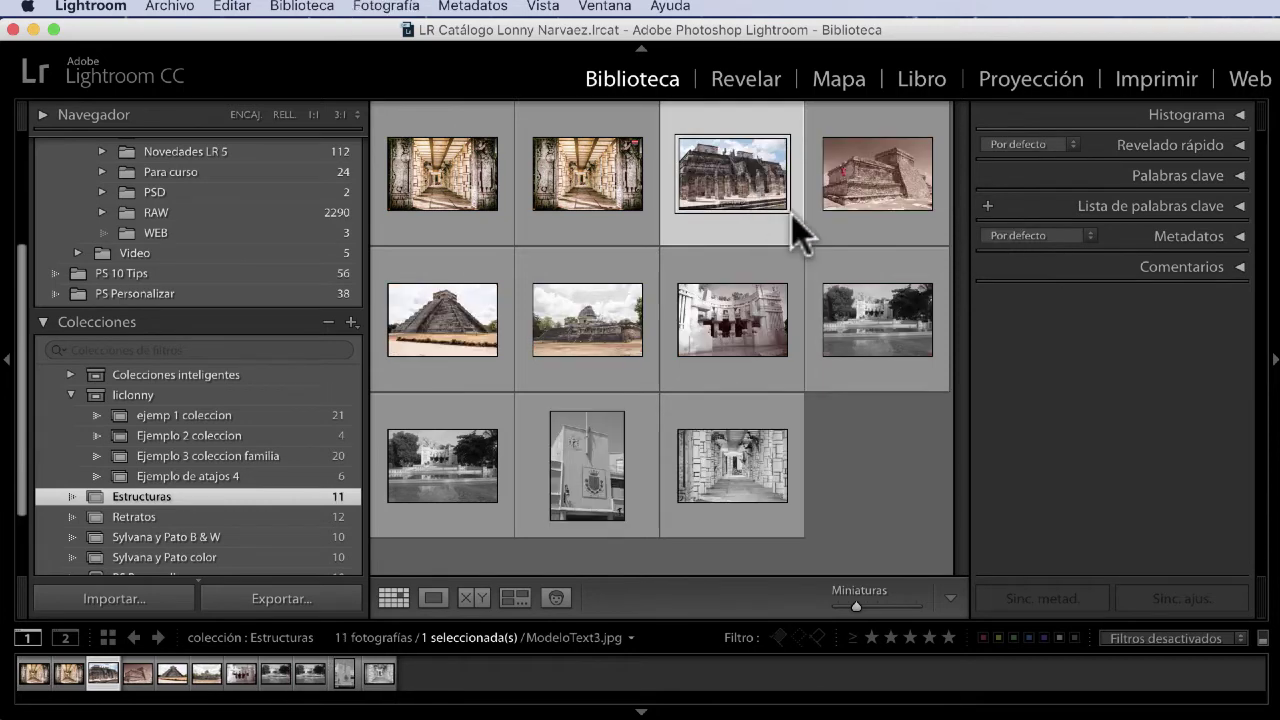
scroll(278, 235, "up", 3)
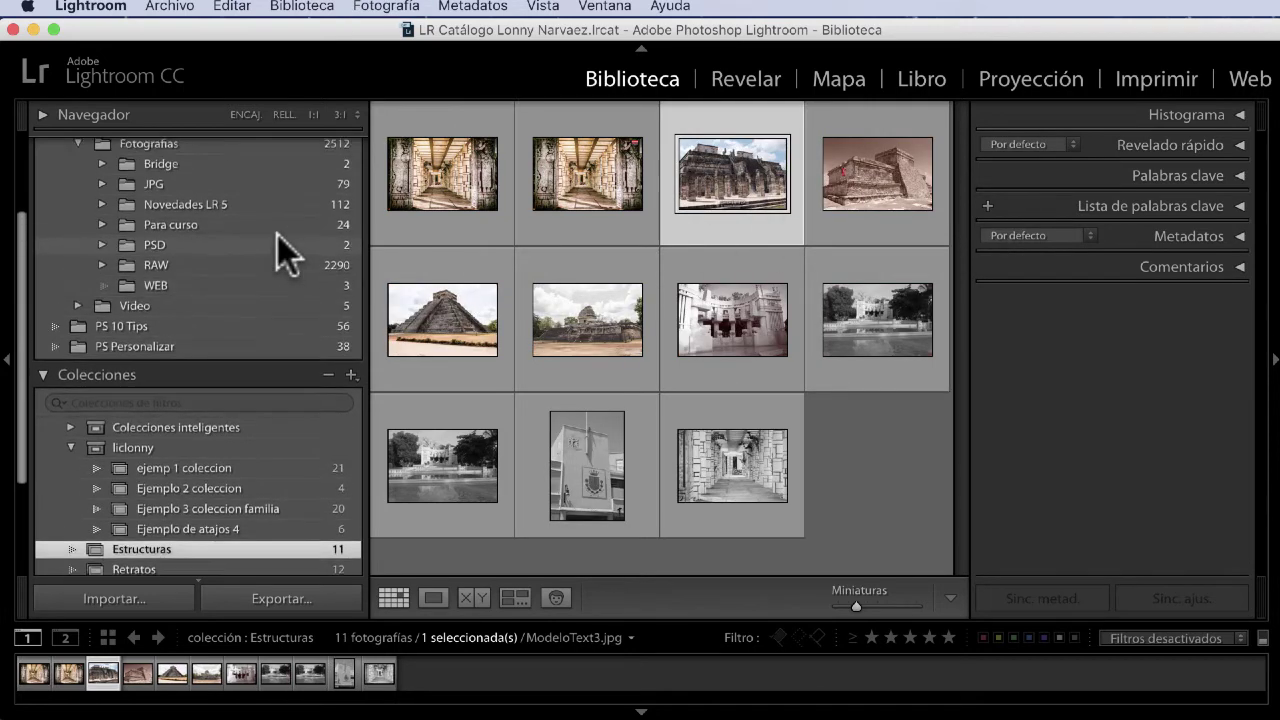
- Switch to the JPG folder and locate the pyramid photo there
left_click(219, 222)
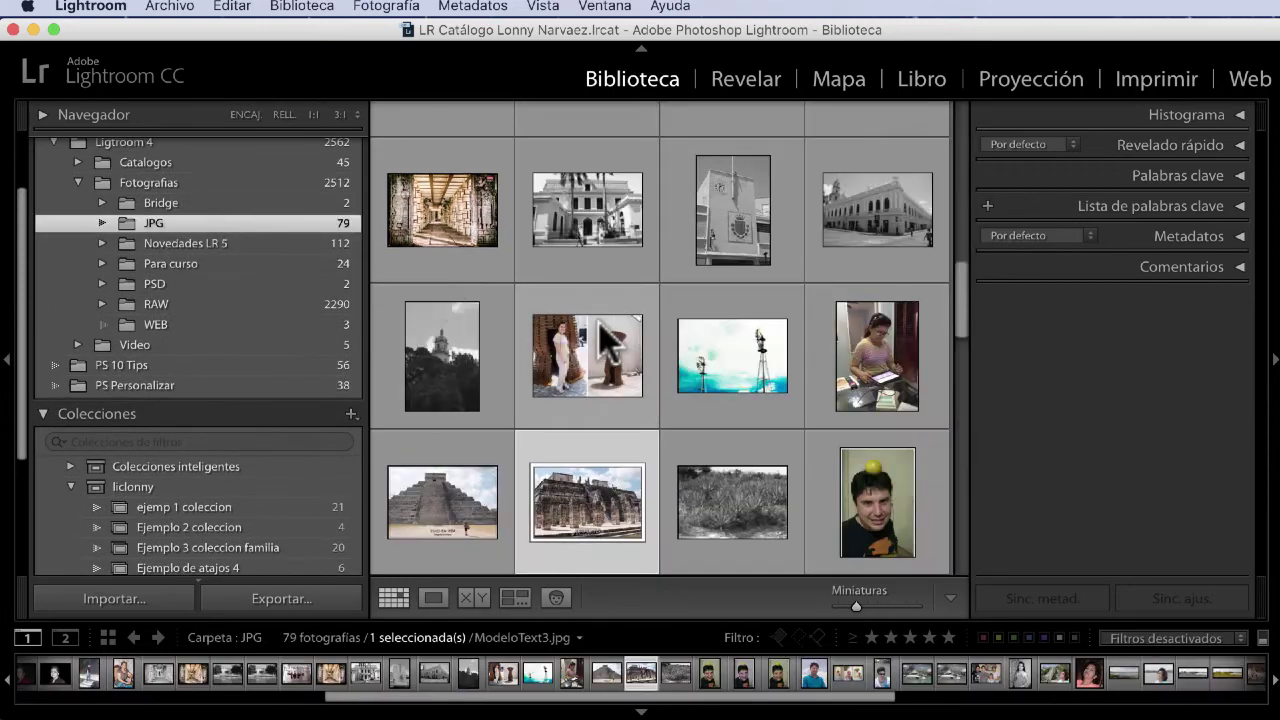
scroll(601, 324, "down", 2)
scroll(601, 324, "down", 2)
scroll(600, 337, "down", 2)
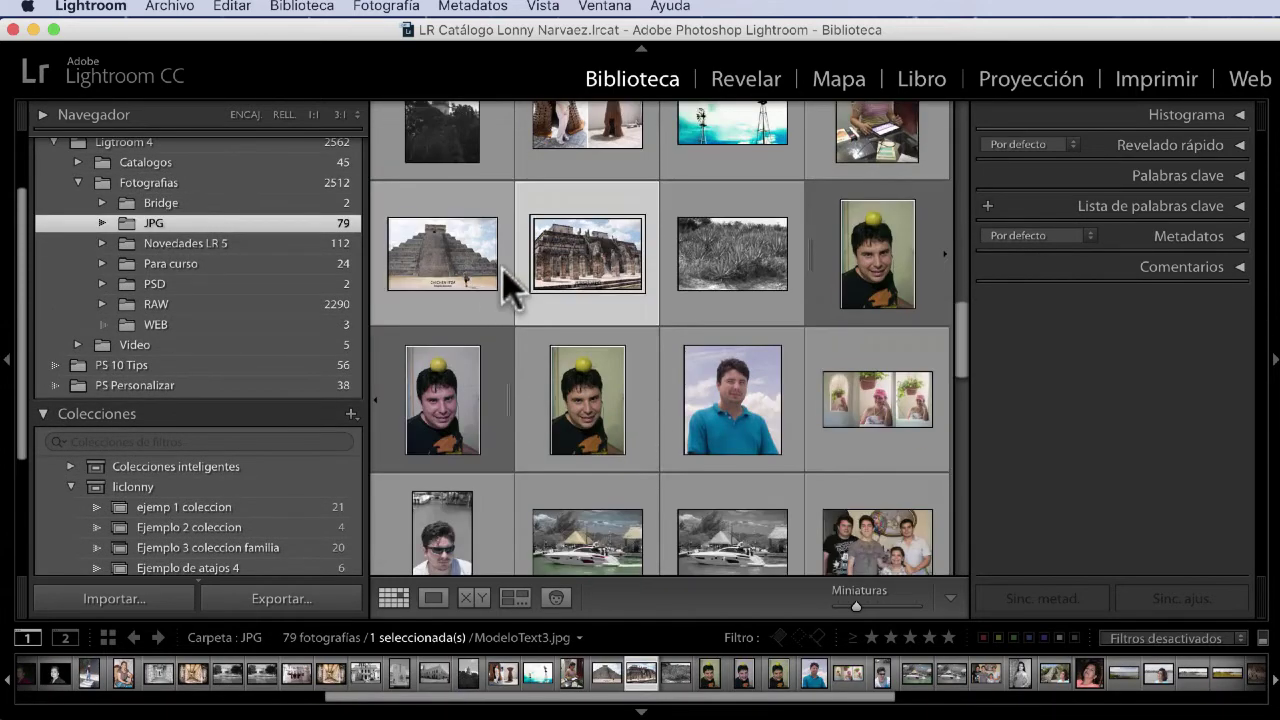
left_click(439, 261)
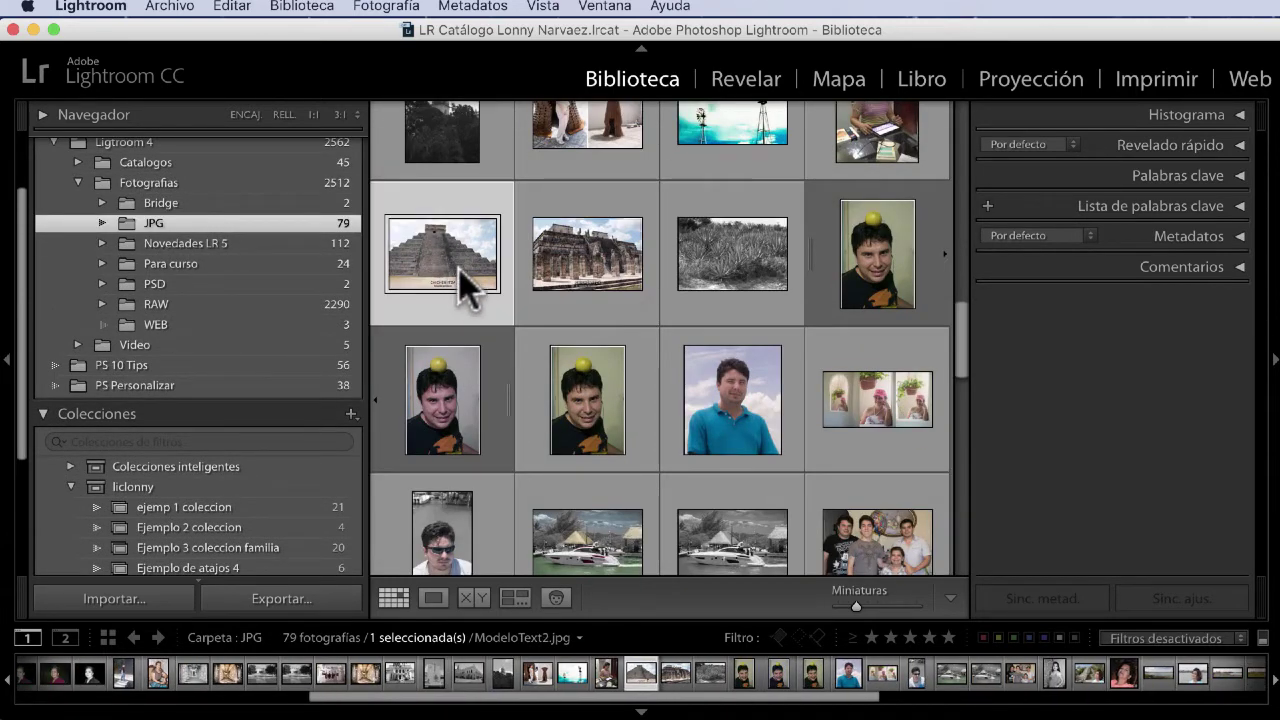
mouse_move(442, 254)
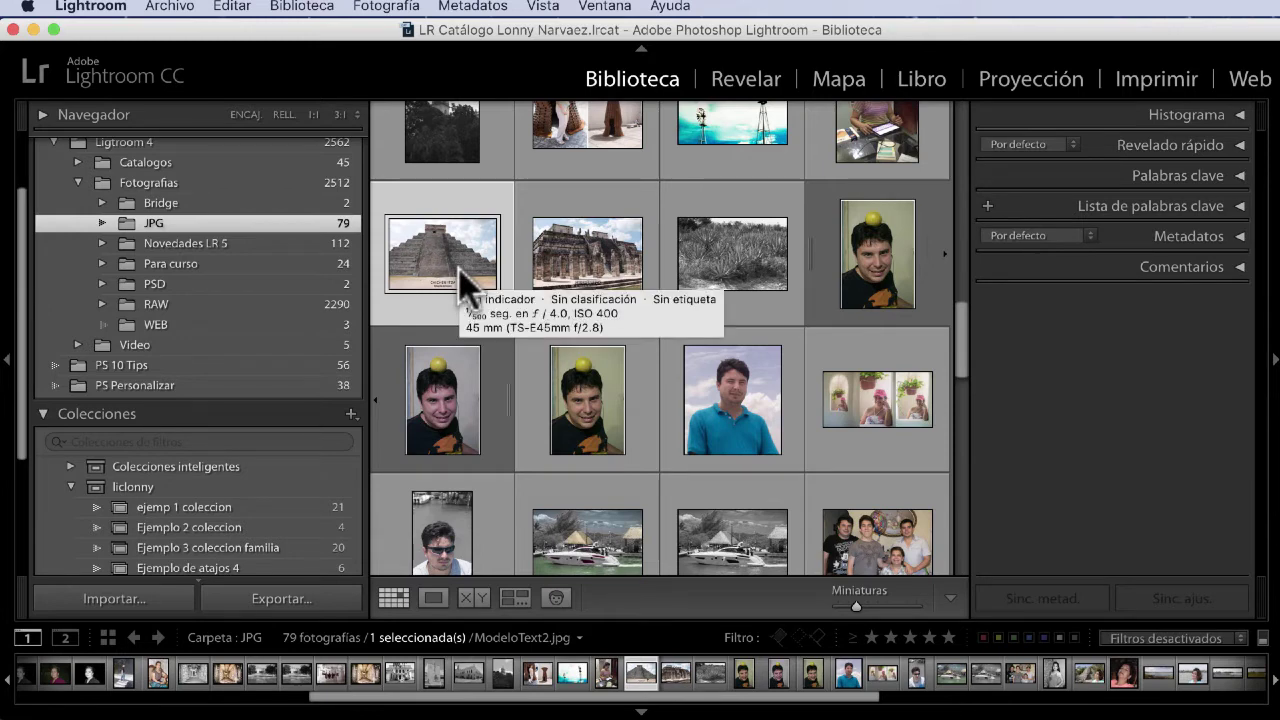
scroll(229, 350, "down", 1)
scroll(264, 509, "down", 1)
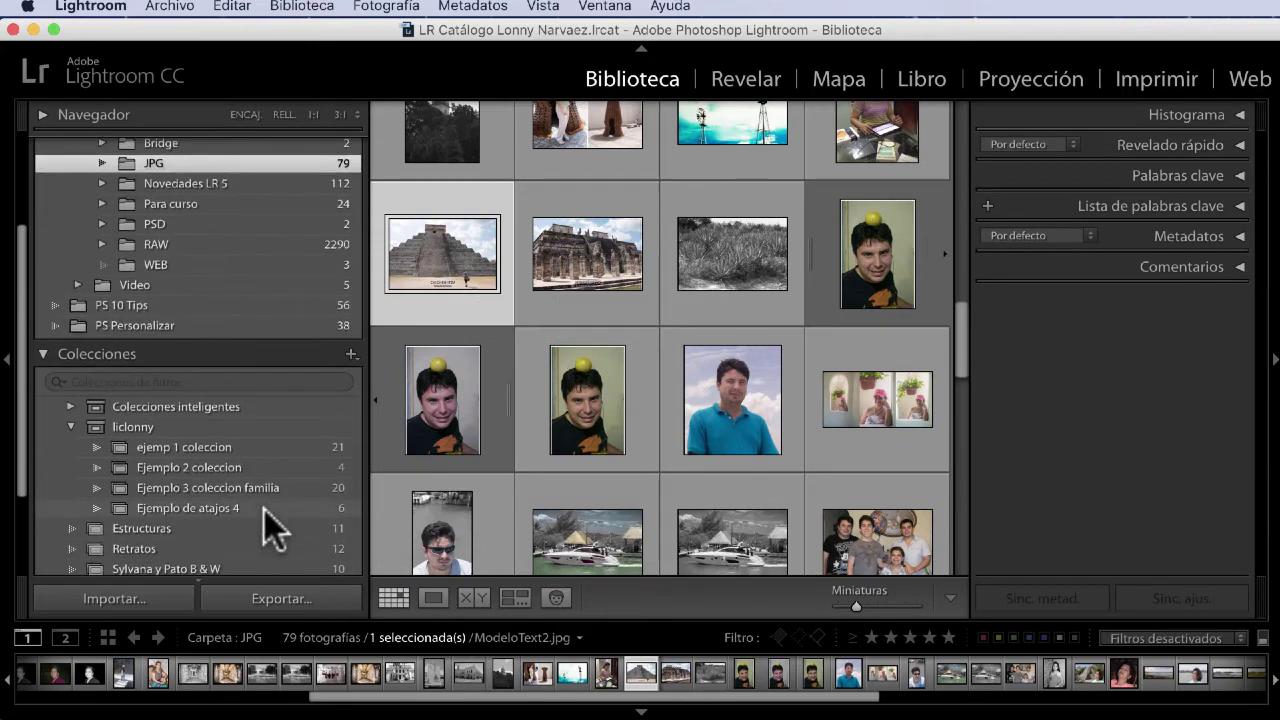
scroll(264, 509, "down", 2)
scroll(264, 509, "down", 1)
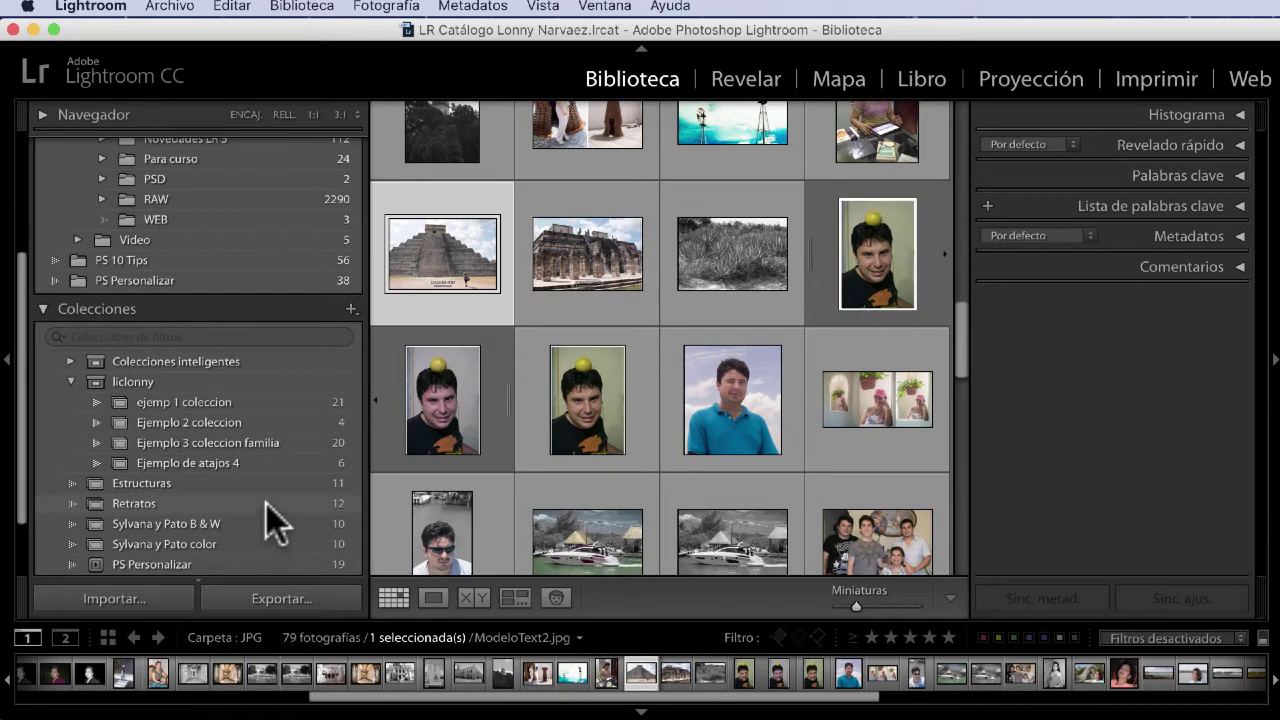
- Check the remaining contents of the Estructuras collection
left_click(264, 483)
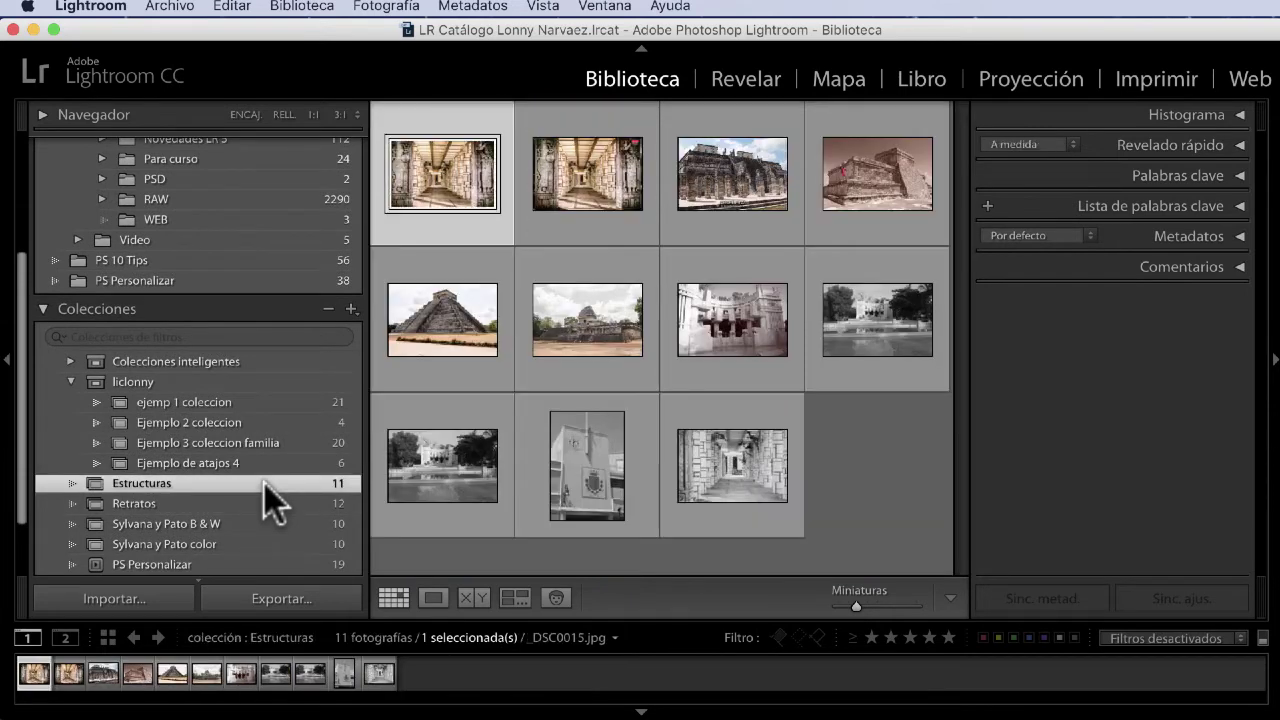
scroll(264, 483, "down", 1)
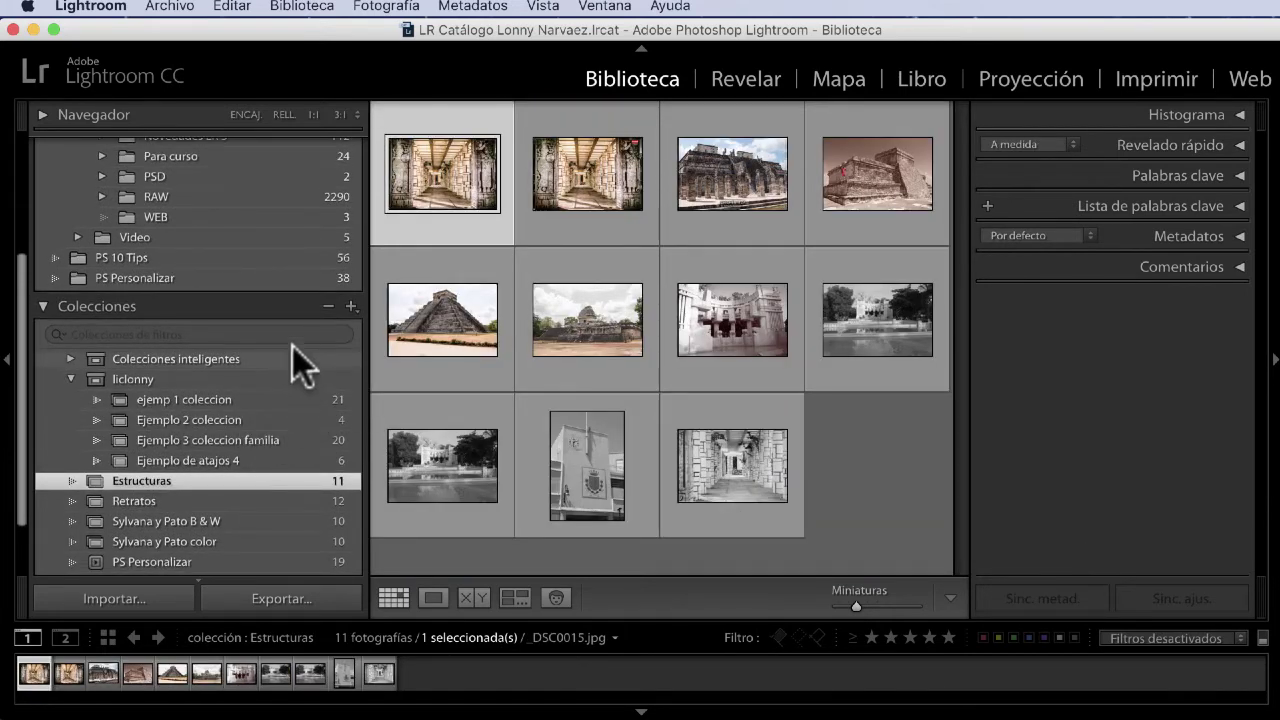
scroll(292, 345, "up", 1)
scroll(288, 345, "up", 2)
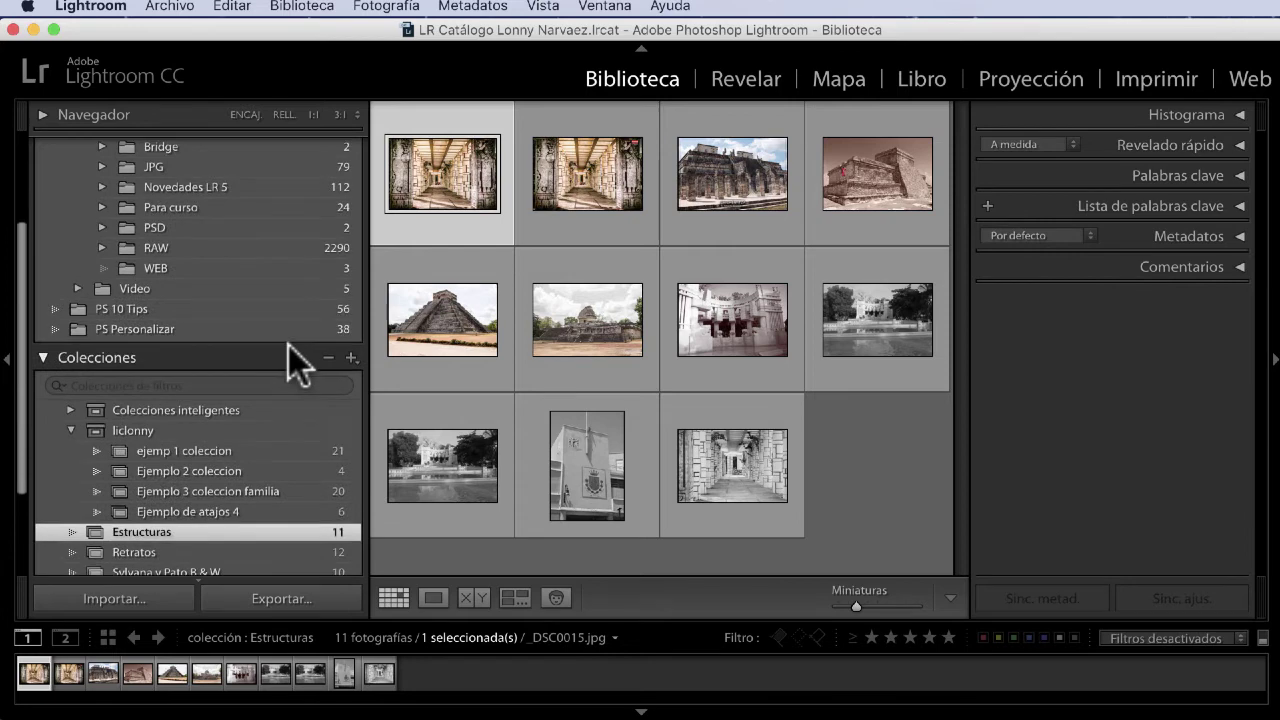
- Return to the JPG folder and select the black-and-white tower photo
left_click(270, 165)
scroll(649, 379, "down", 2)
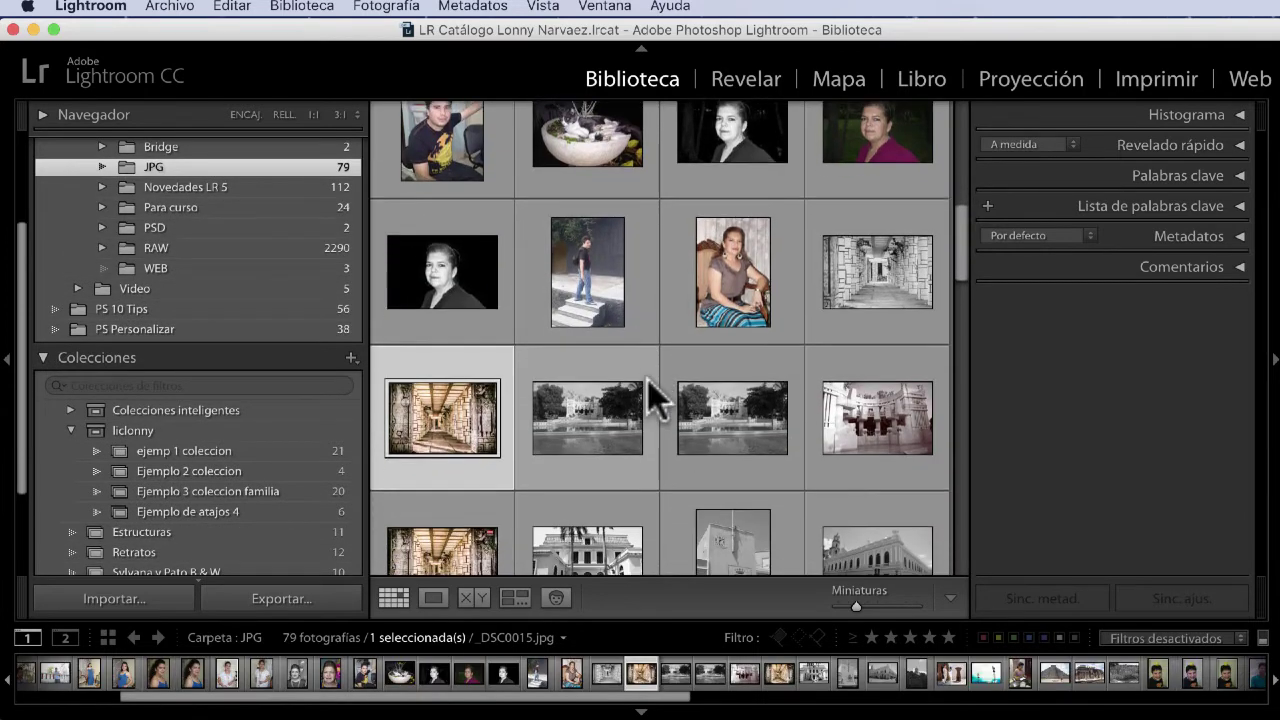
scroll(647, 379, "down", 2)
scroll(647, 379, "down", 2)
scroll(647, 379, "down", 1)
scroll(647, 379, "down", 2)
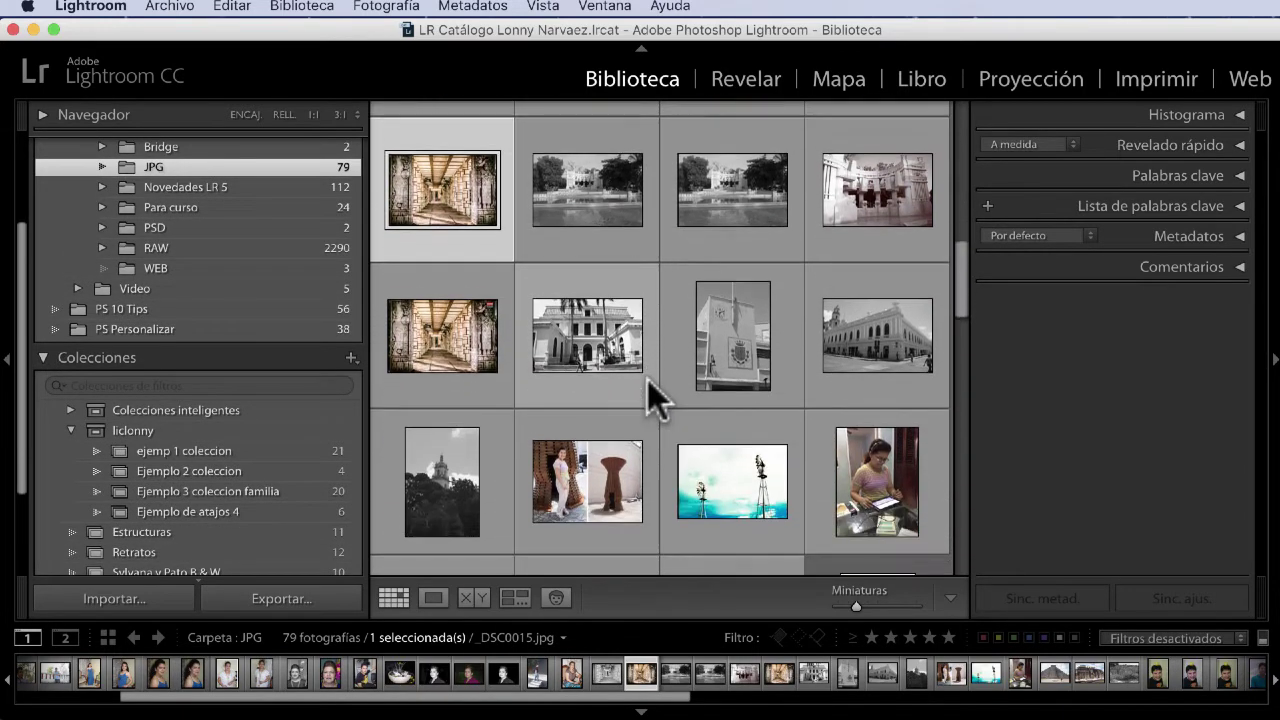
scroll(647, 379, "down", 3)
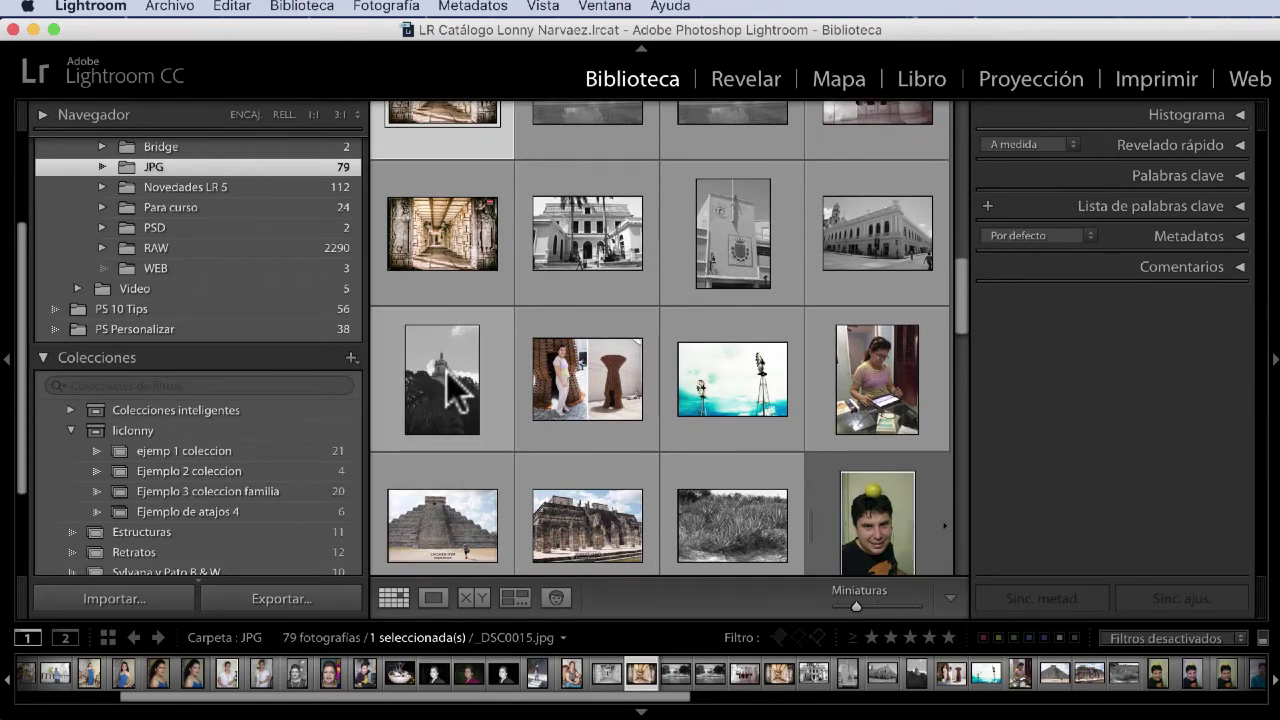
left_click(437, 370)
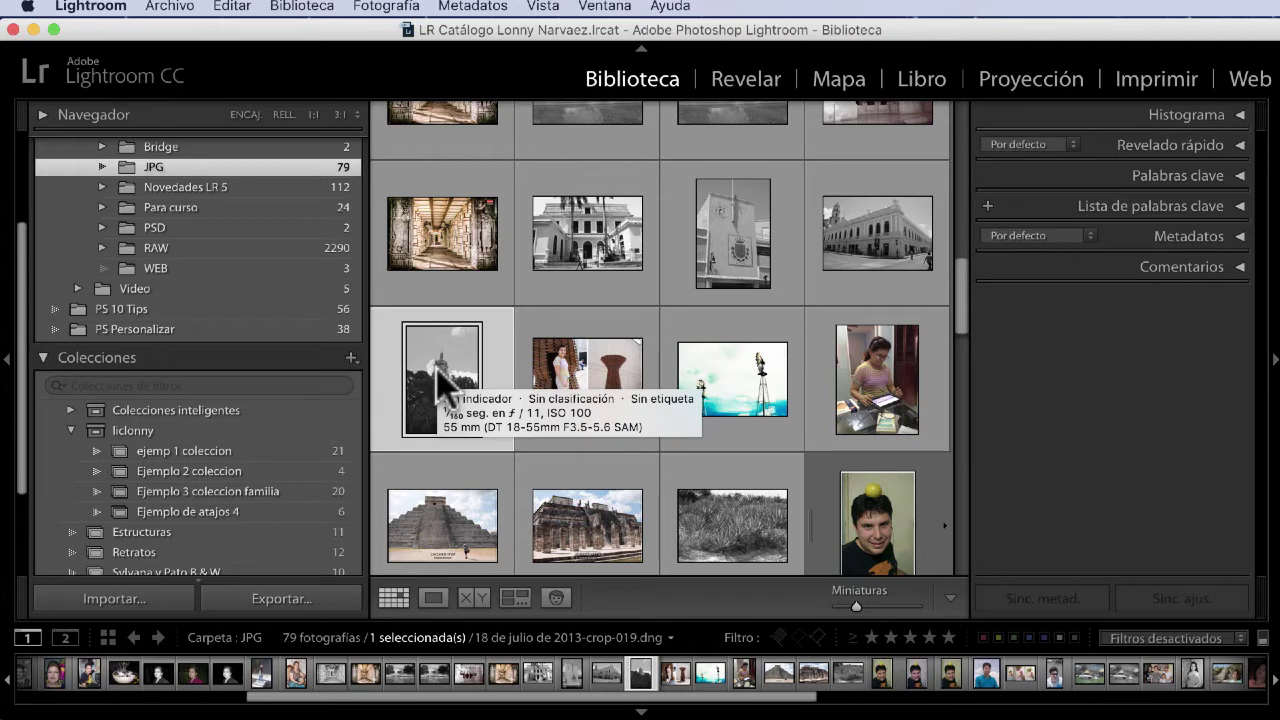
- Drag the black-and-white tower photo onto Estructuras and view the 12-photo collection
left_click_drag(436, 368, 339, 452)
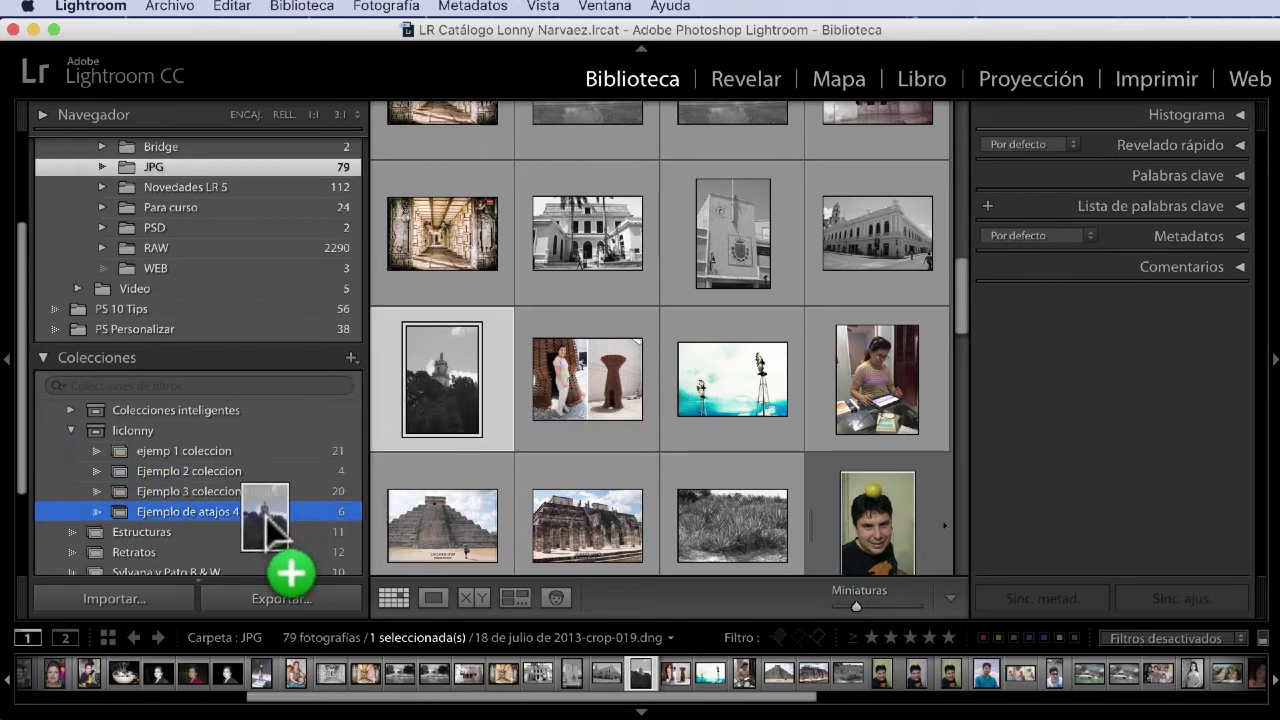
mouse_move(339, 452)
left_mouse_down()
mouse_move(392, 540)
mouse_move(445, 540)
mouse_move(360, 255)
mouse_move(408, 215)
mouse_move(283, 530)
left_mouse_up()
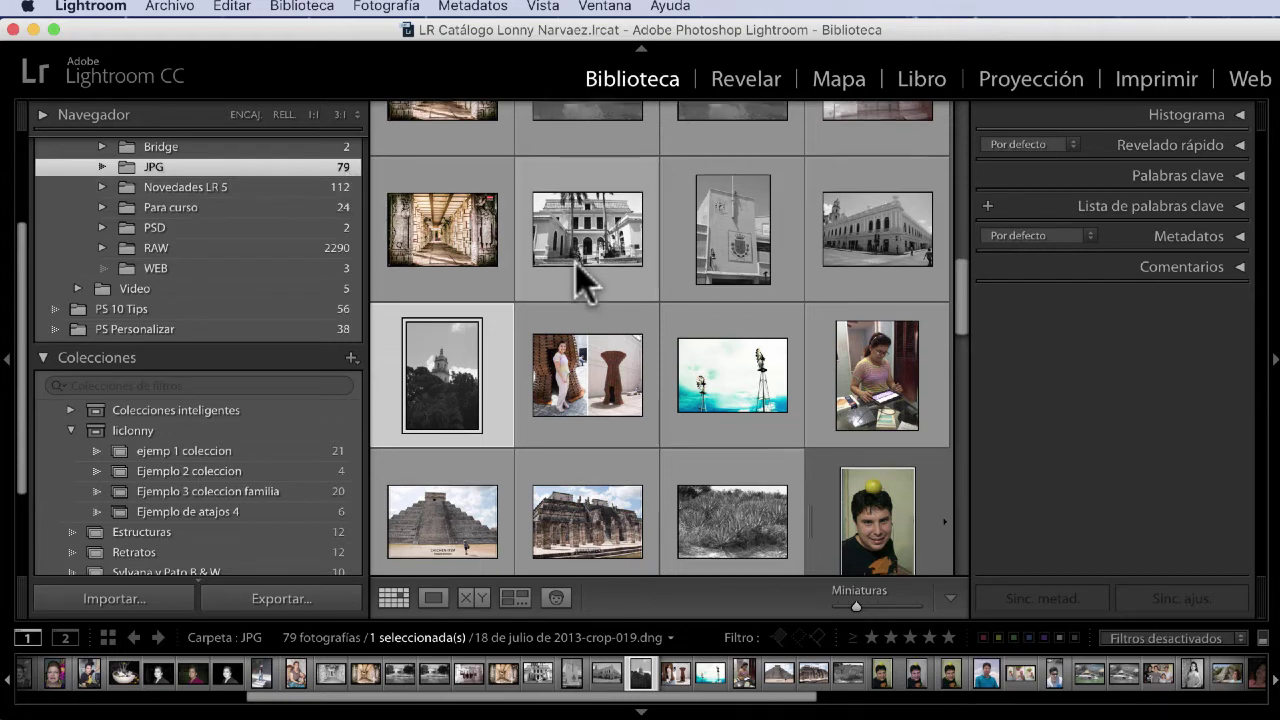
scroll(575, 262, "down", 2)
scroll(583, 285, "down", 2)
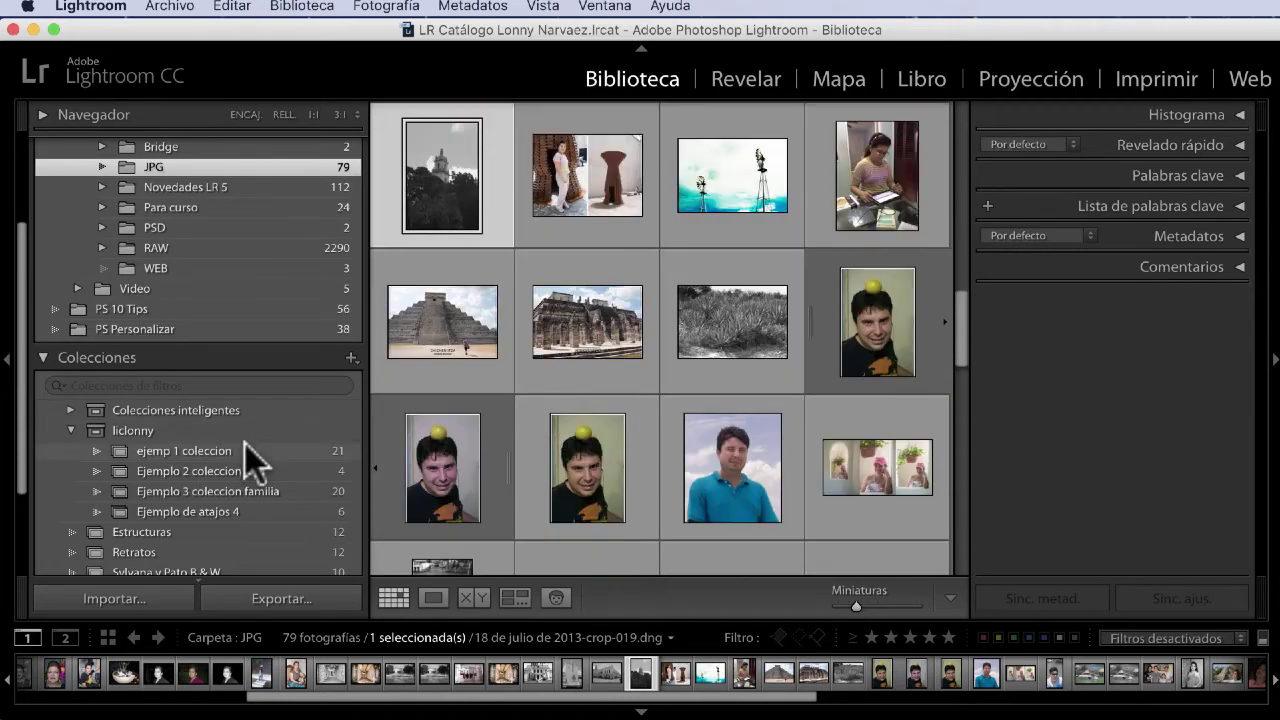
left_click(236, 530)
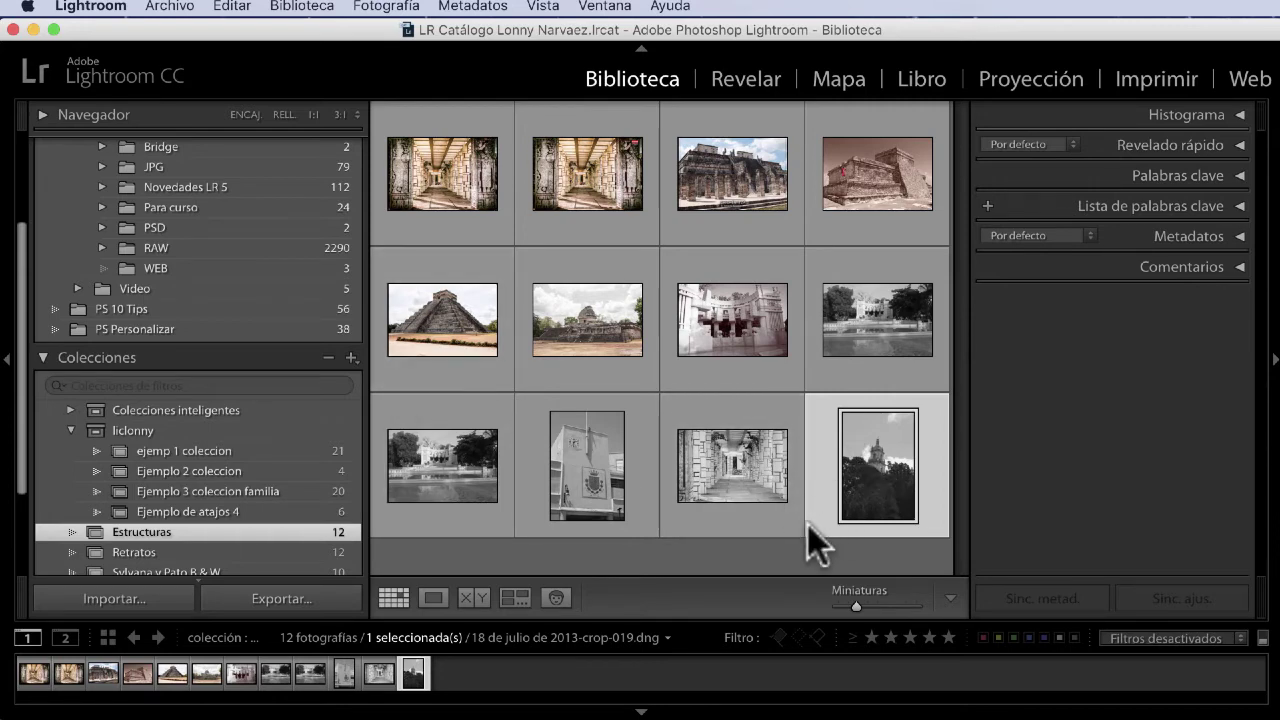
- Browse the 12 Retratos portraits, then show the 2,290-photo RAW folder
left_click(258, 553)
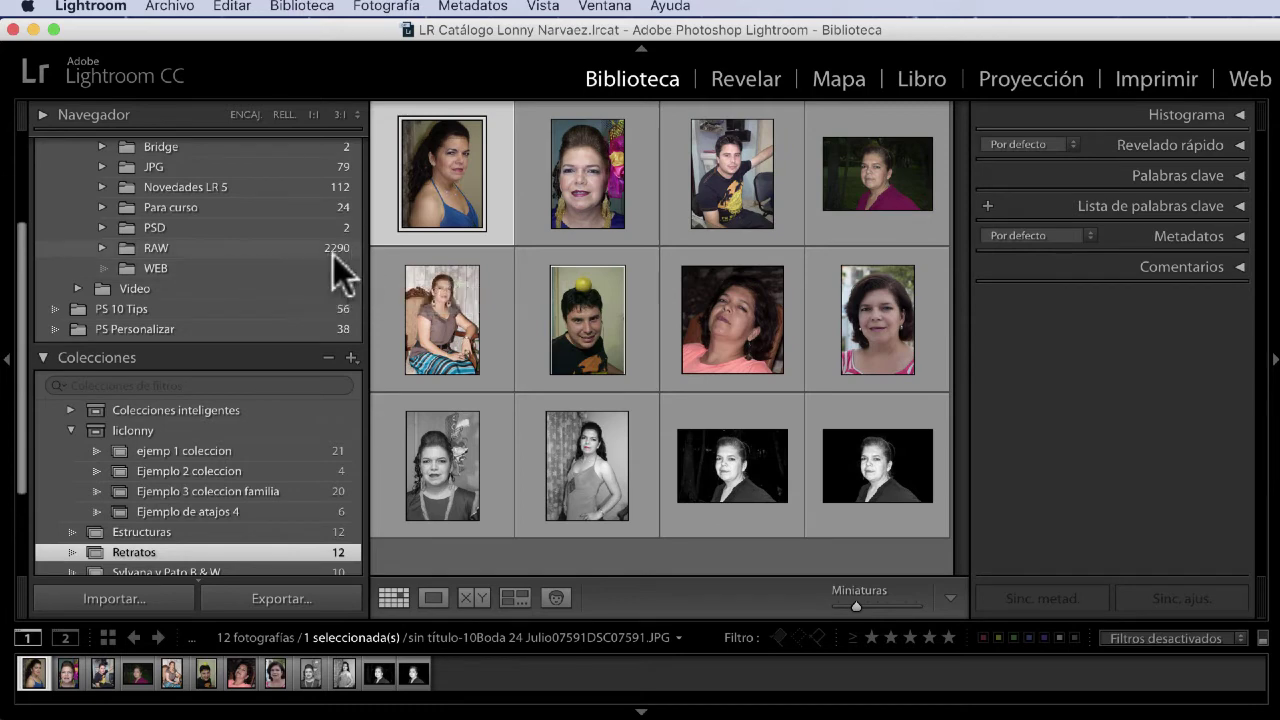
left_click(286, 249)
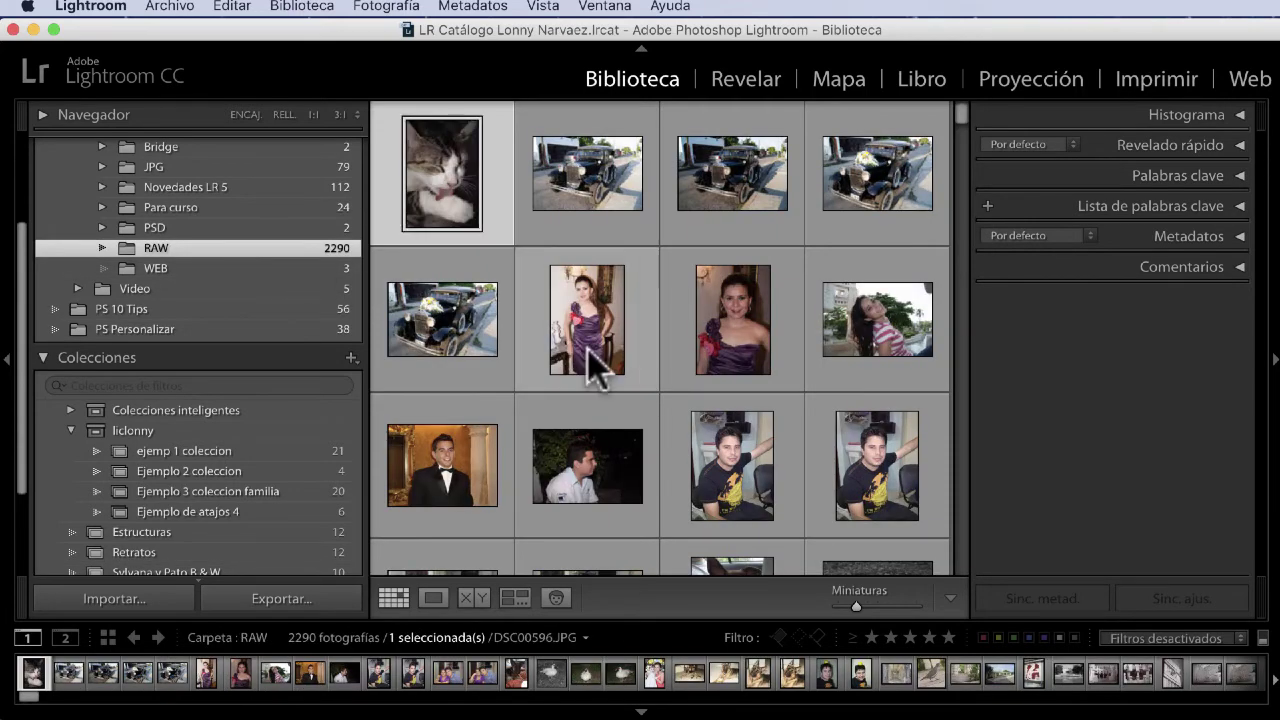
- Add the purple-dress portrait to the Retratos collection
left_click(728, 322)
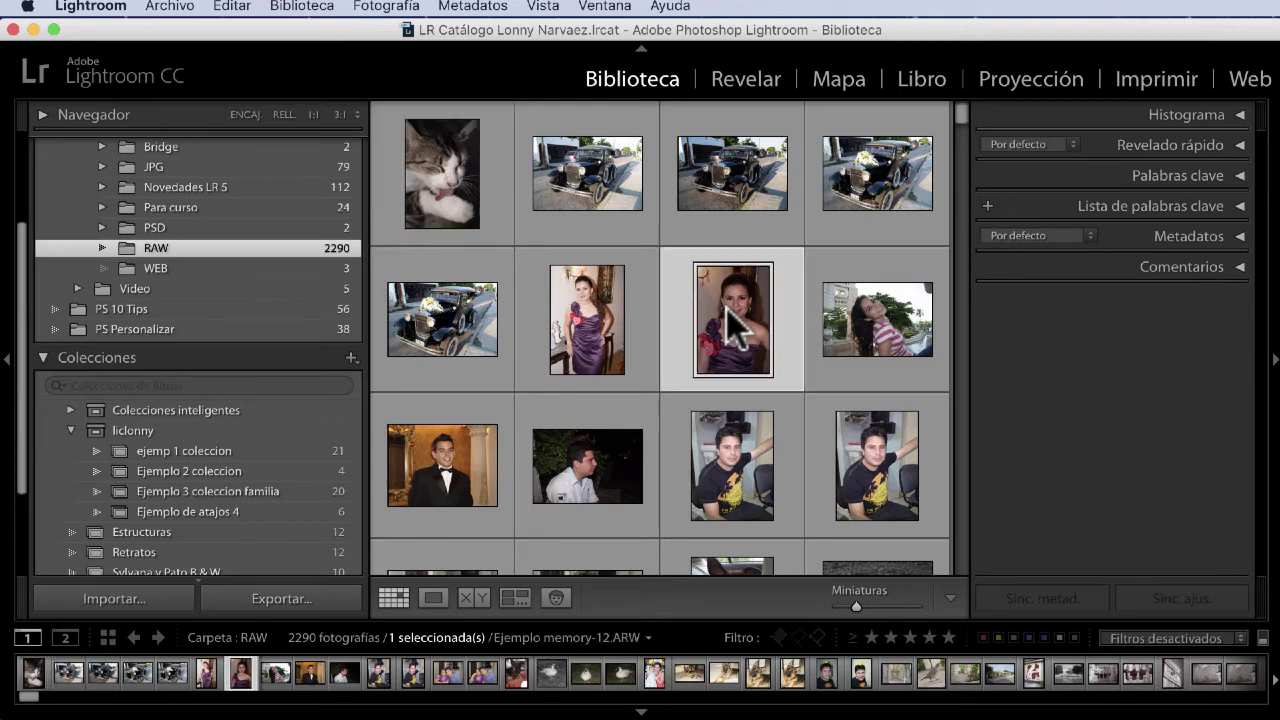
left_click_drag(728, 322, 416, 425)
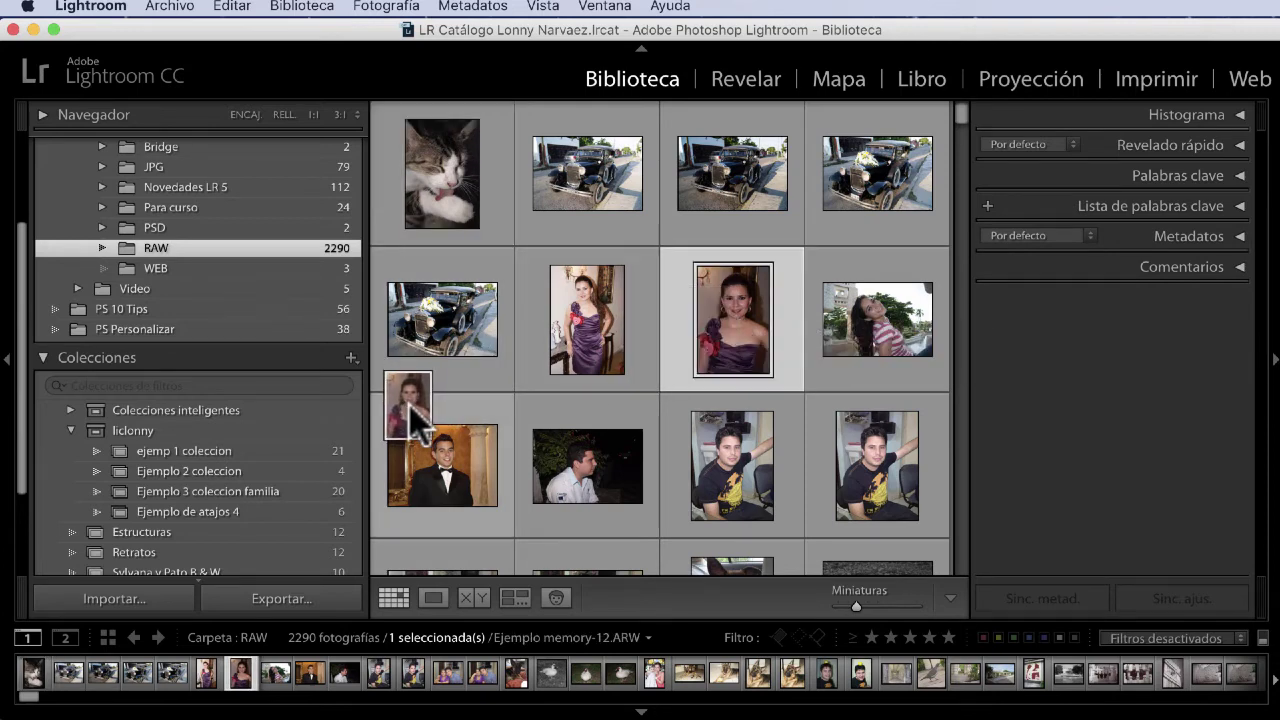
mouse_move(416, 425)
left_mouse_down()
mouse_move(290, 565)
mouse_move(284, 547)
left_mouse_up()
- Scroll down the RAW folder and drag the apple-on-head portrait onto Retratos
scroll(614, 471, "down", 3)
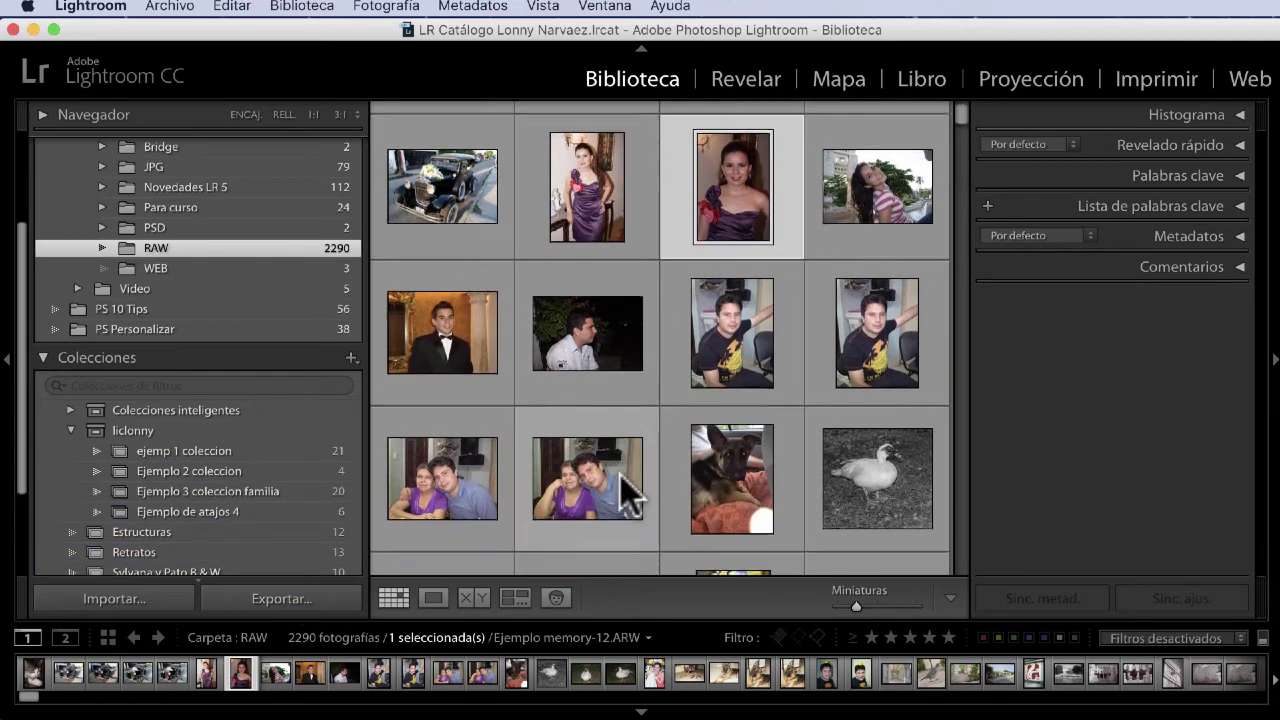
scroll(620, 475, "down", 3)
scroll(620, 475, "down", 3)
scroll(620, 475, "down", 2)
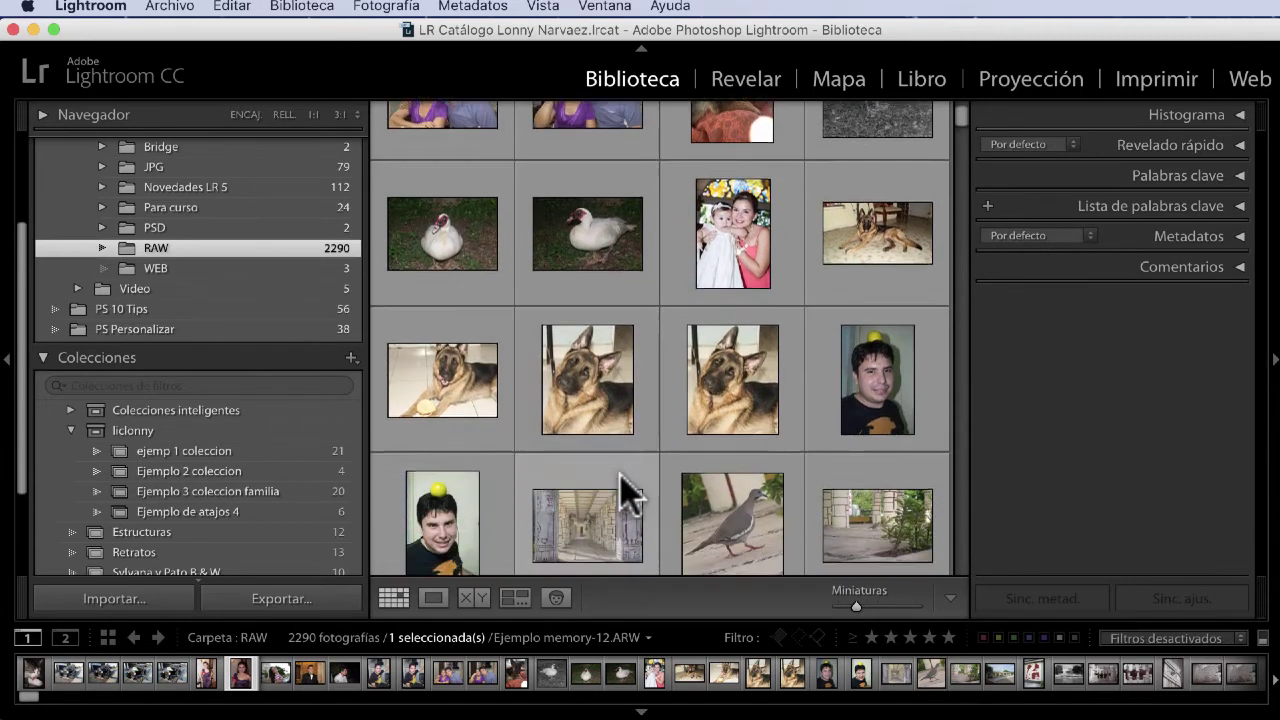
scroll(620, 475, "down", 1)
scroll(620, 480, "down", 2)
scroll(610, 470, "down", 1)
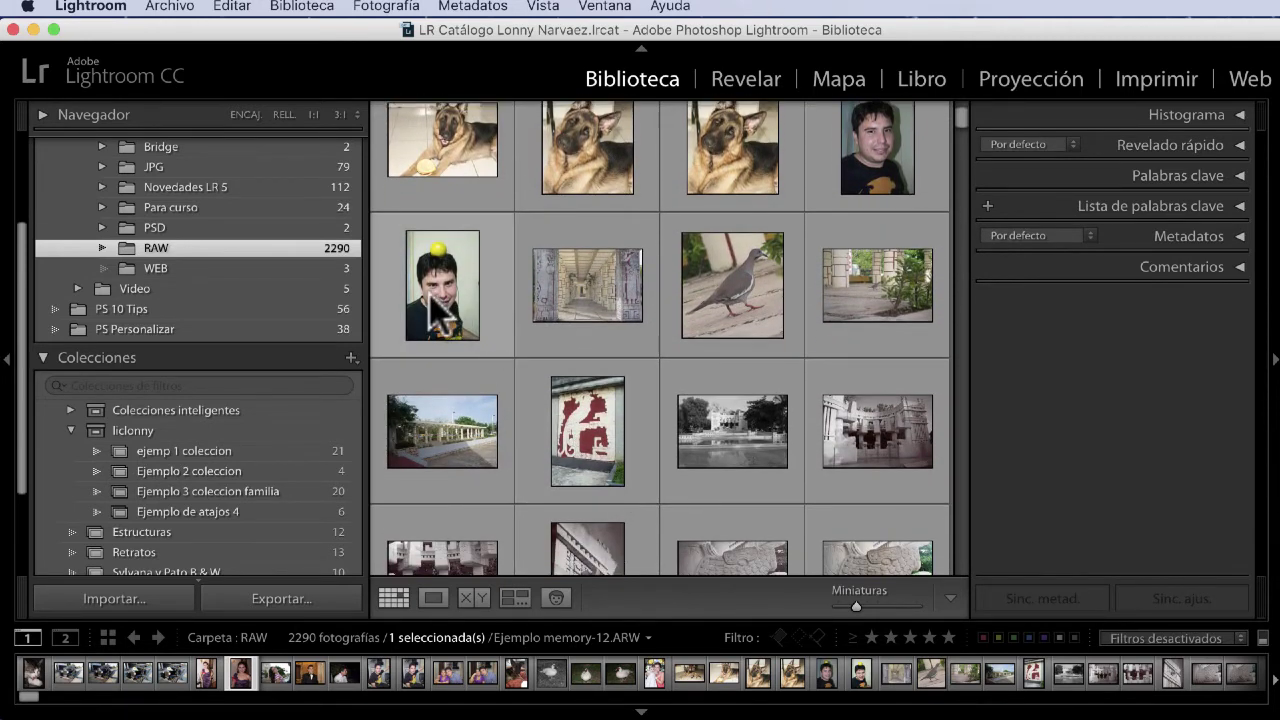
scroll(432, 310, "down", 1)
mouse_move(440, 240)
left_mouse_down()
mouse_move(357, 470)
mouse_move(315, 545)
left_mouse_up()
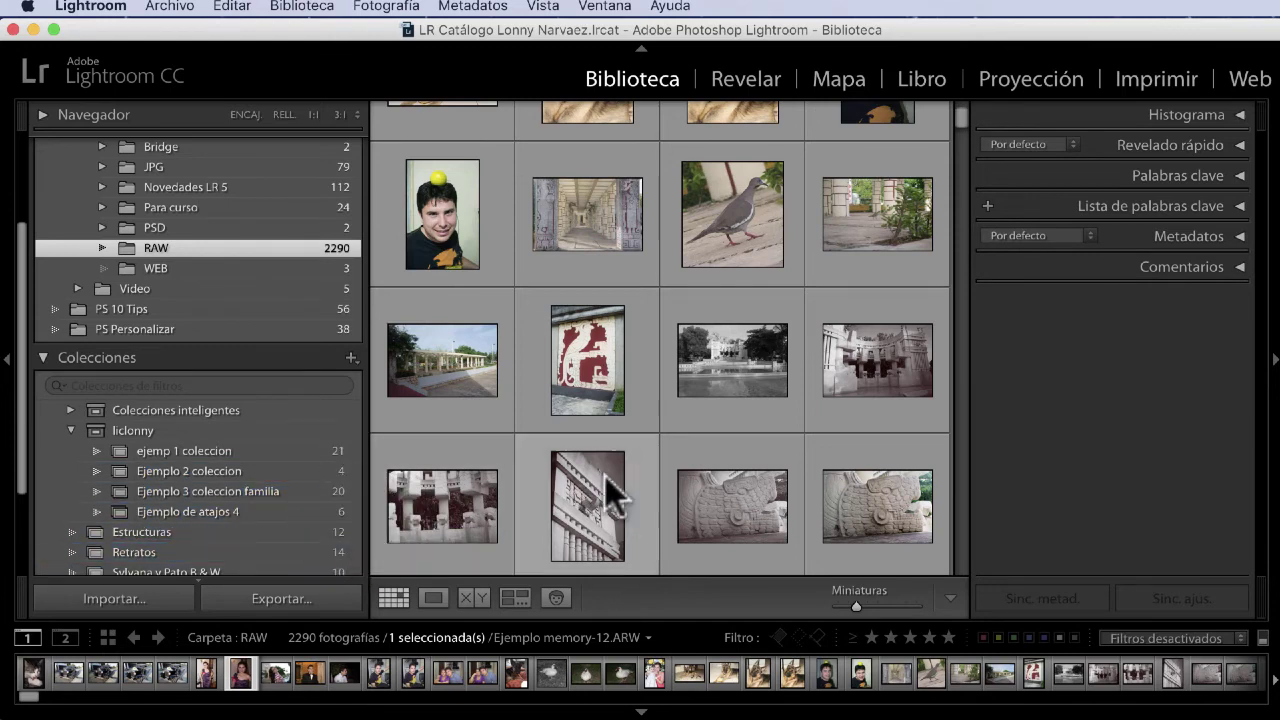
- Add the black-and-white seated man photo to Retratos and open the 15-photo collection
scroll(610, 476, "down", 5)
scroll(640, 485, "down", 2)
scroll(640, 485, "down", 2)
scroll(640, 485, "down", 2)
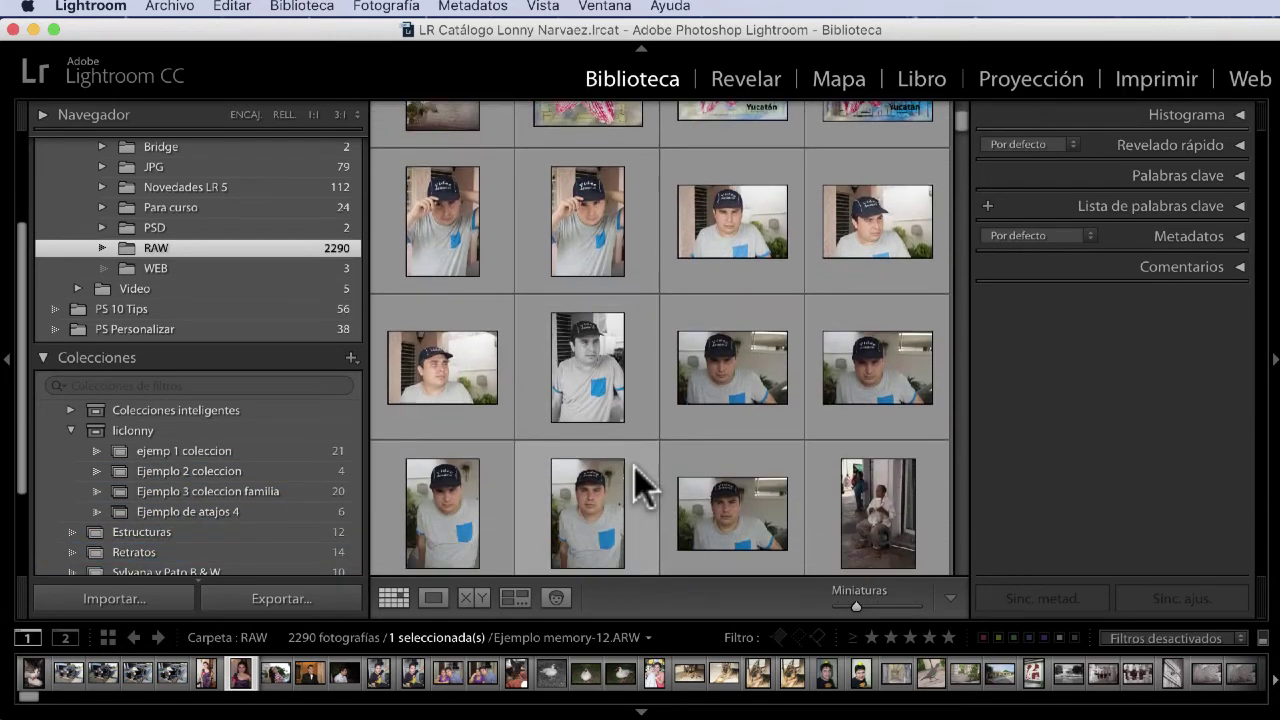
scroll(636, 468, "down", 2)
scroll(636, 468, "down", 2)
scroll(636, 468, "down", 1)
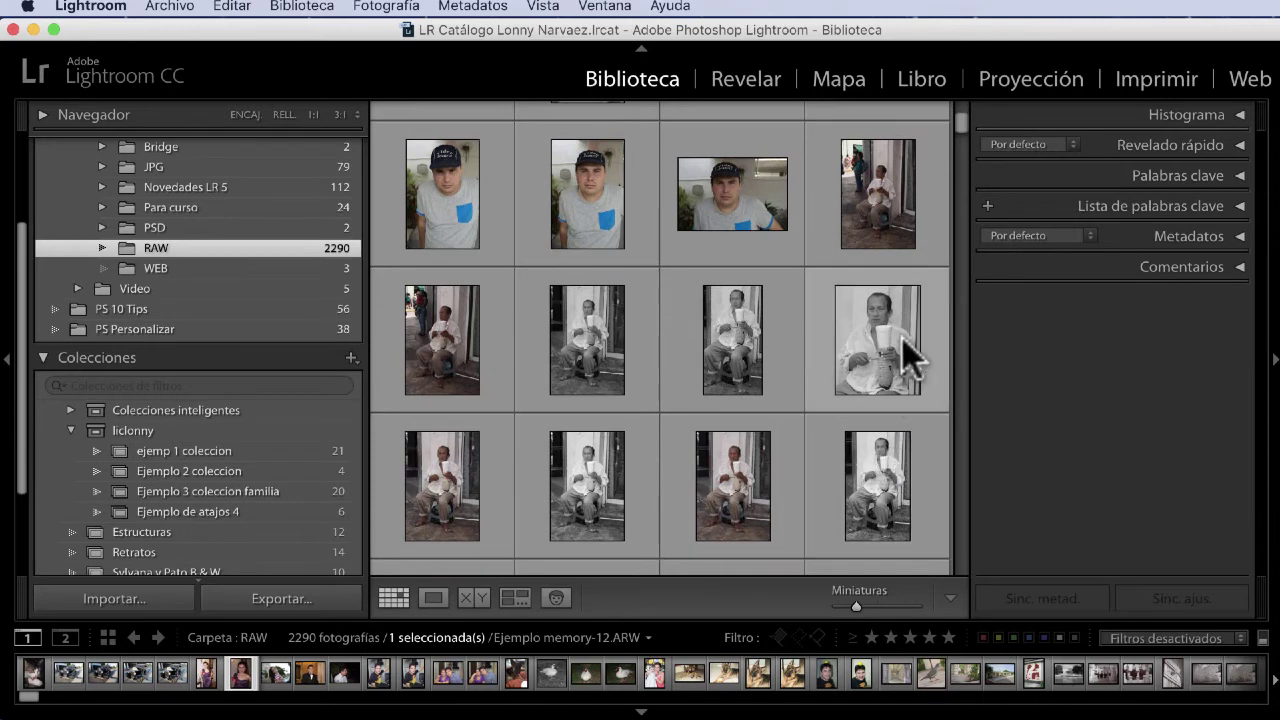
left_click_drag(902, 338, 216, 545)
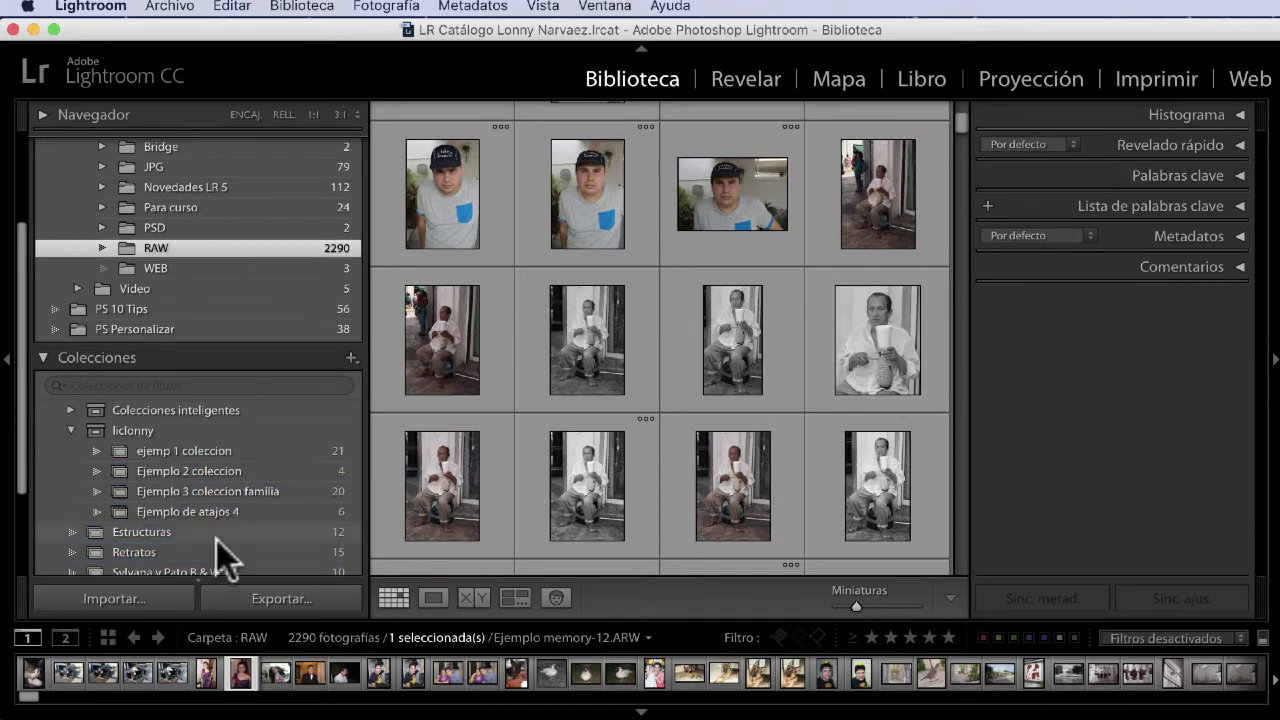
left_click(273, 552)
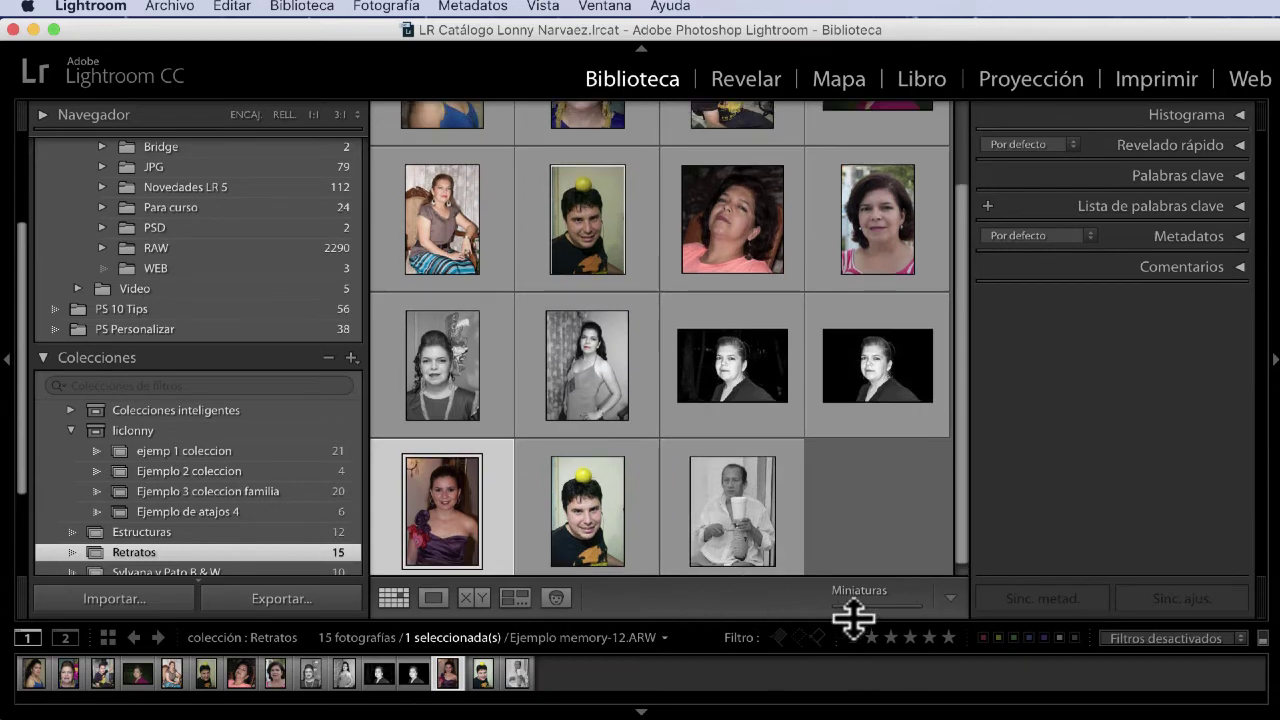
- Shrink thumbnails to five per row and move the purple-dress and yellow-ball portraits into row two
left_click_drag(856, 606, 851, 606)
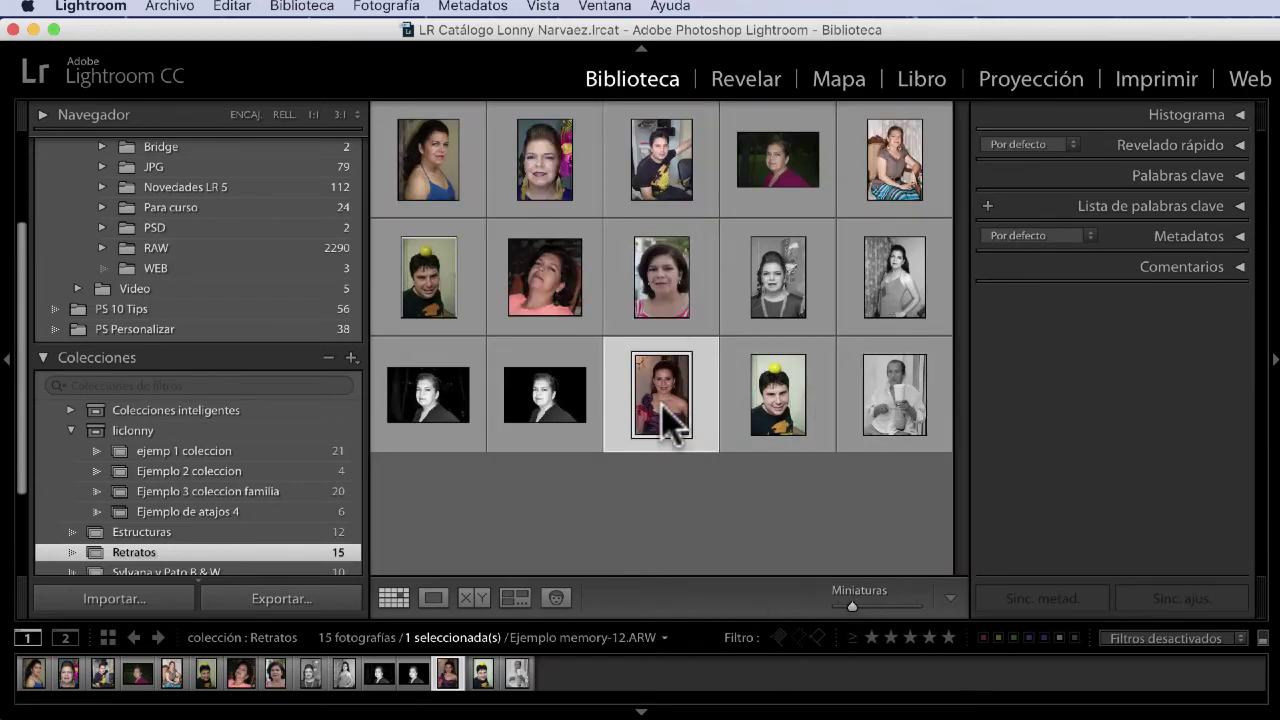
left_click_drag(672, 400, 723, 300)
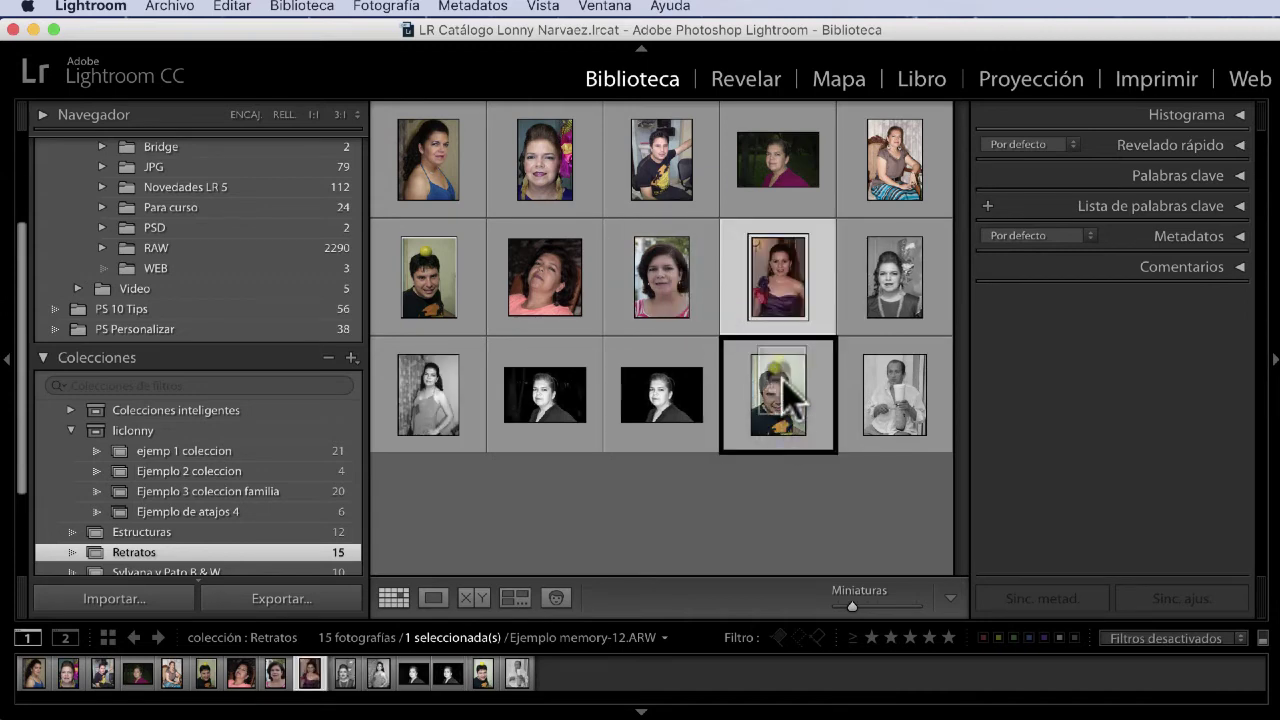
left_click_drag(755, 388, 852, 331)
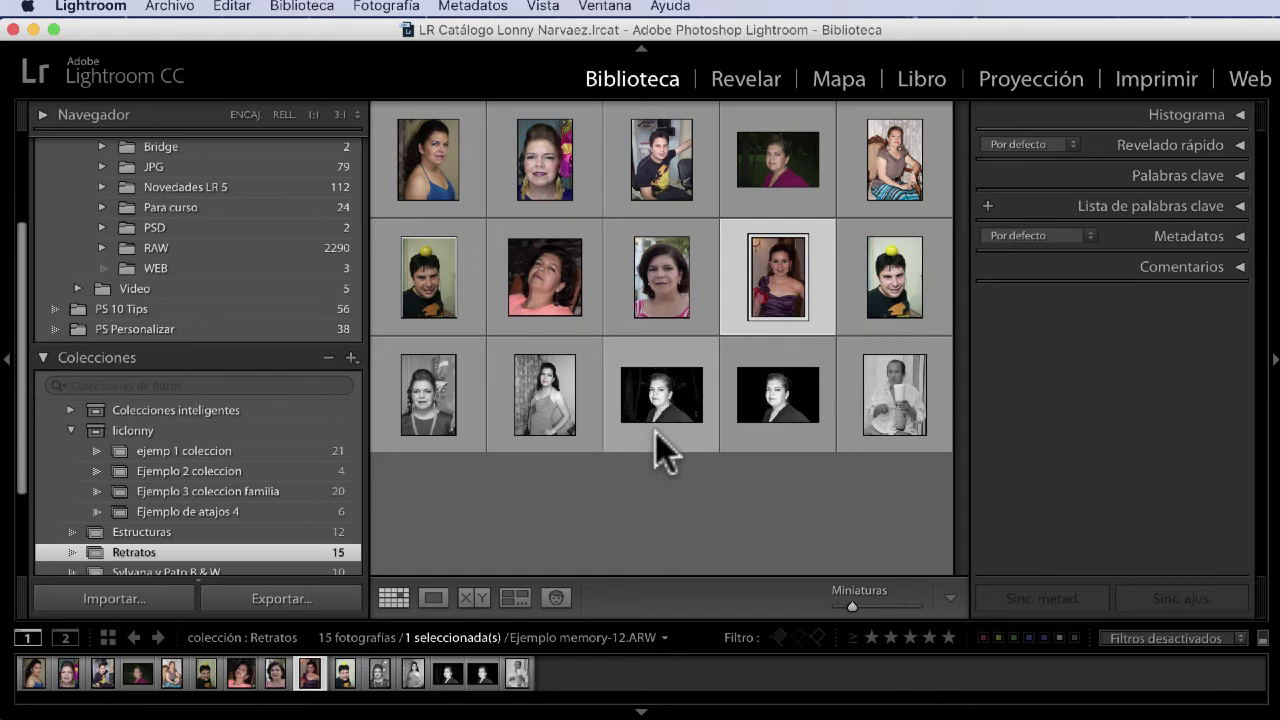
- Select the seated man and three other black-and-white portraits in the bottom row
left_click(879, 411)
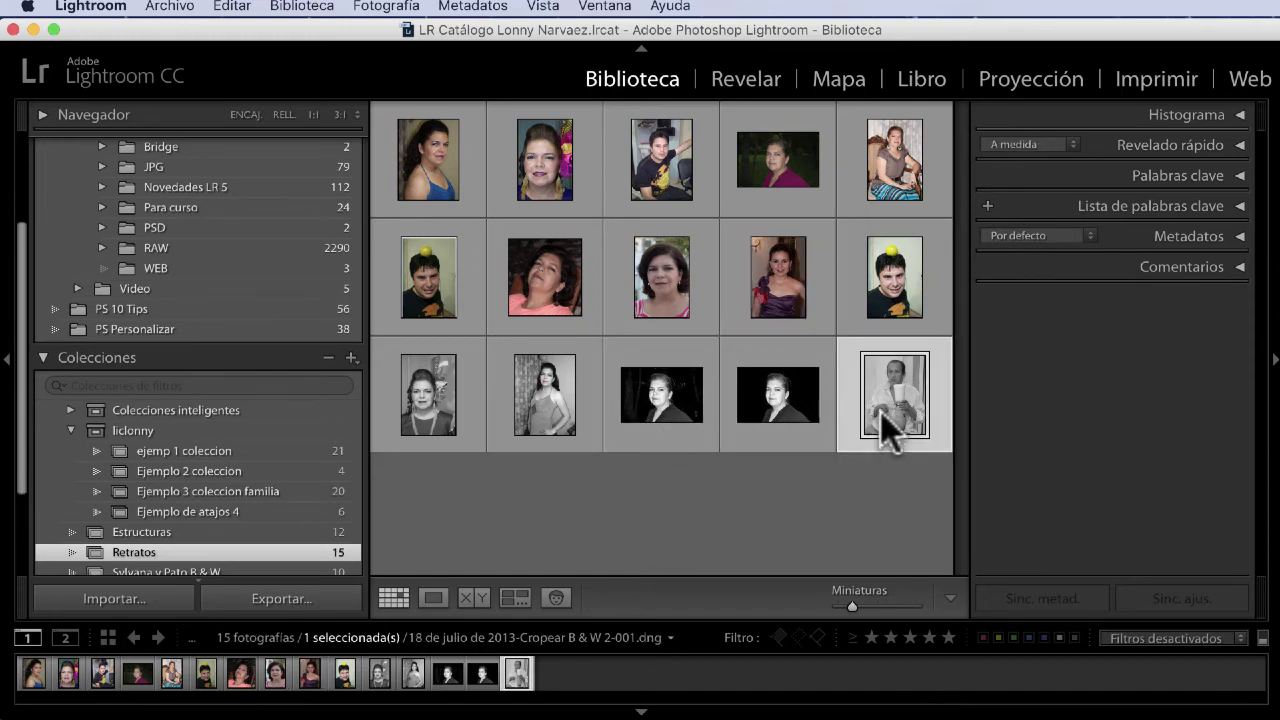
left_click(772, 402, "super")
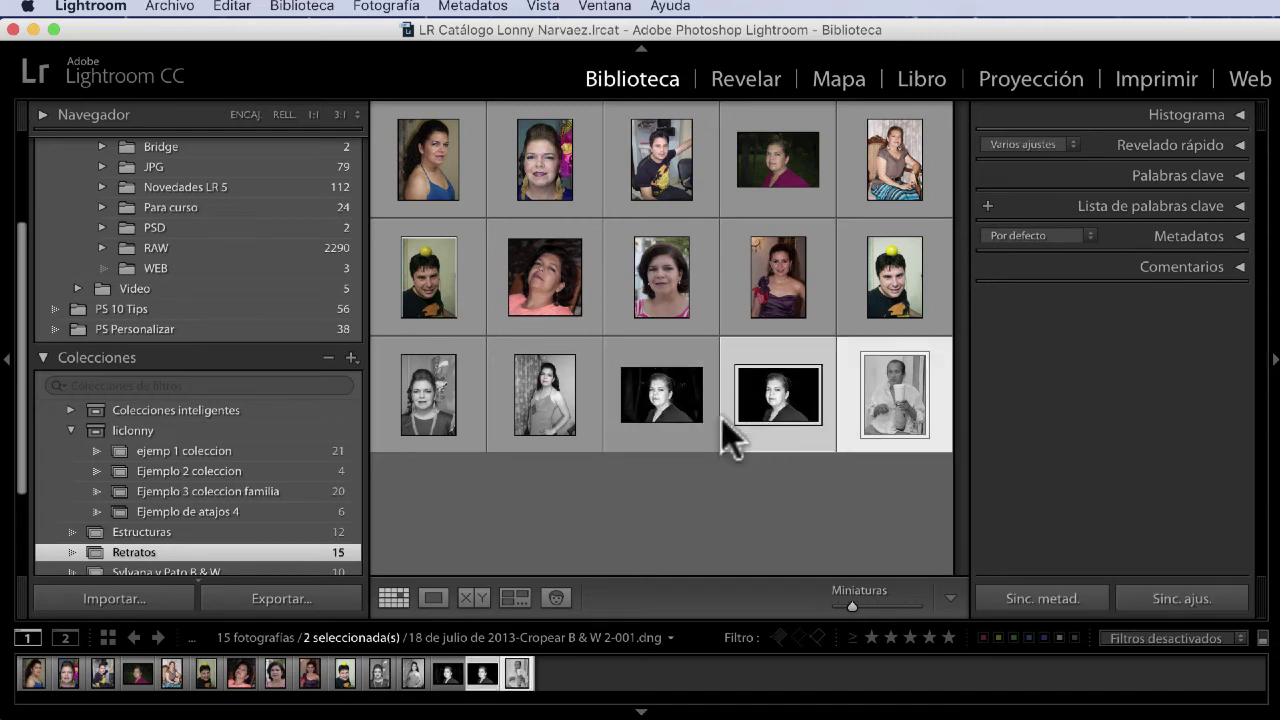
left_click(549, 415, "super")
left_click(432, 413, "super")
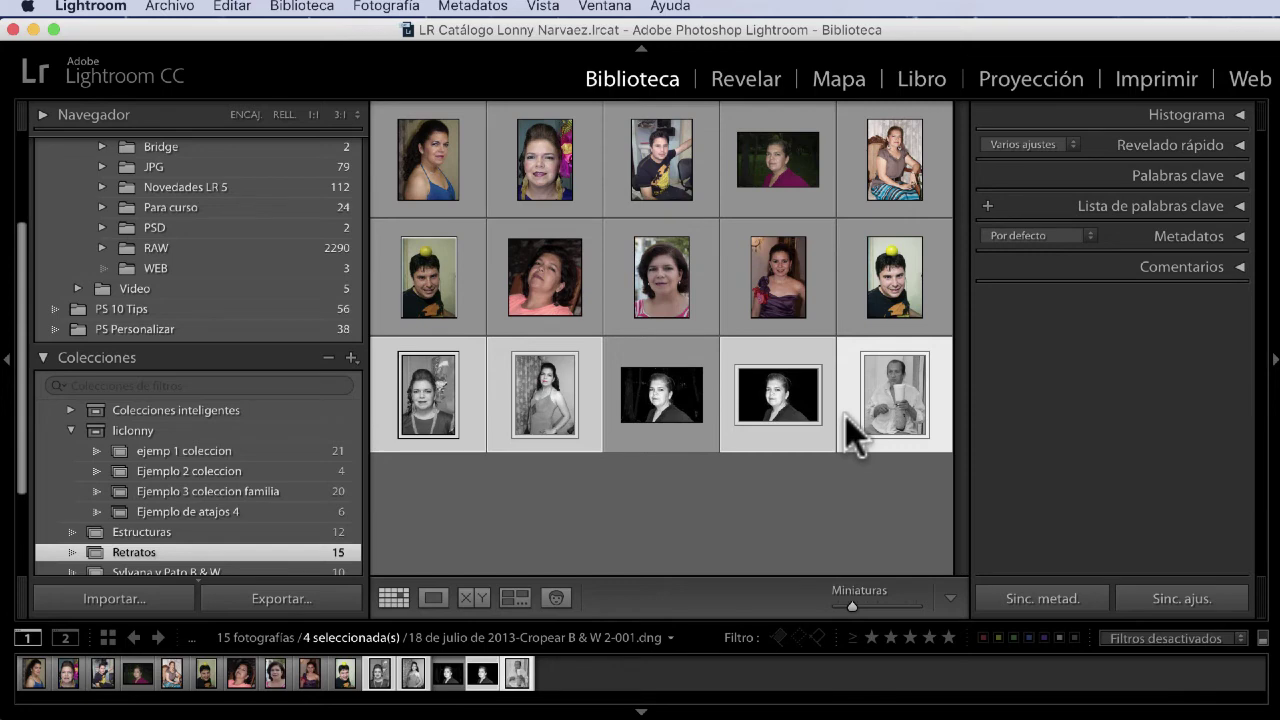
- Create a collection named 'Retratos B & W' including the four selected photos
left_click(351, 360)
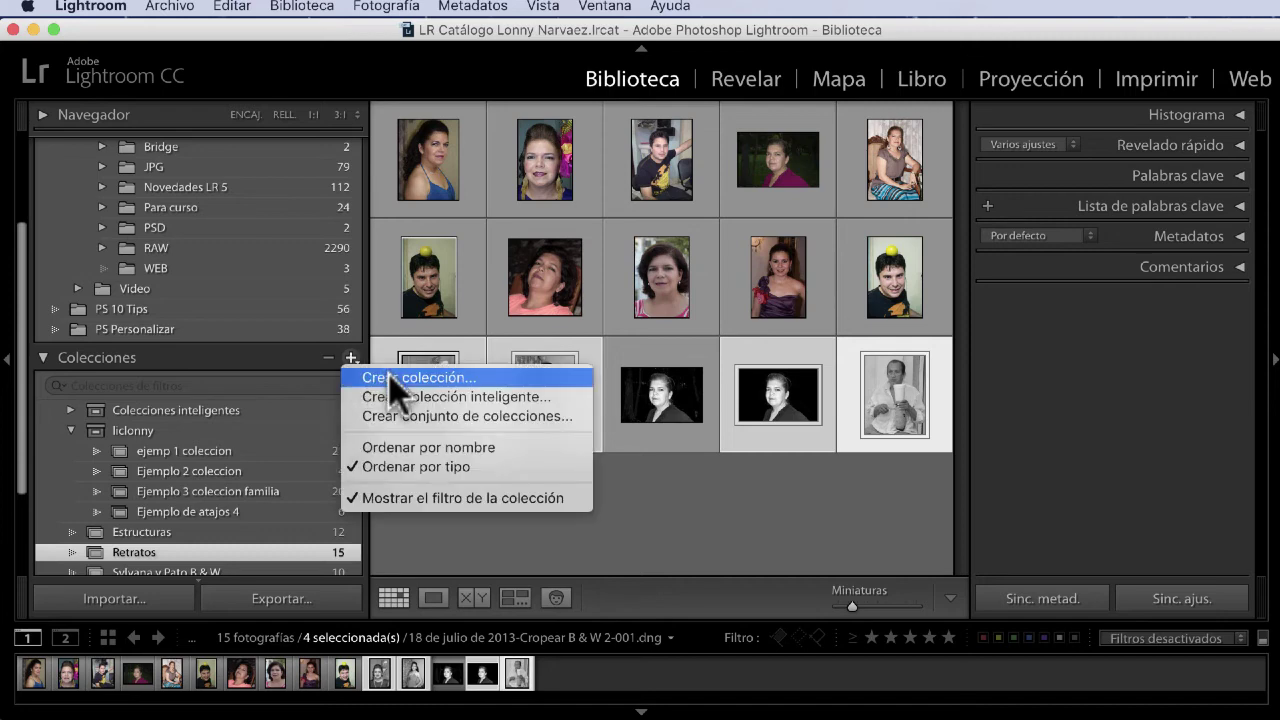
left_click(389, 377)
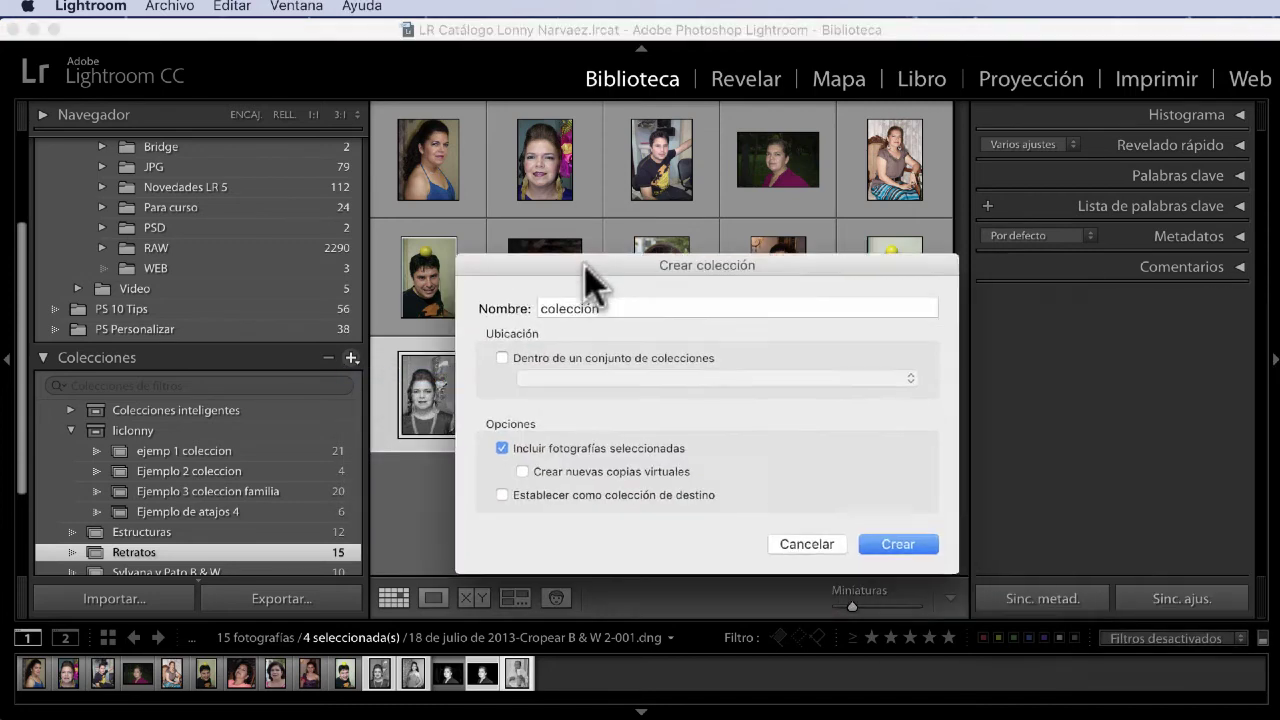
double_click(594, 308)
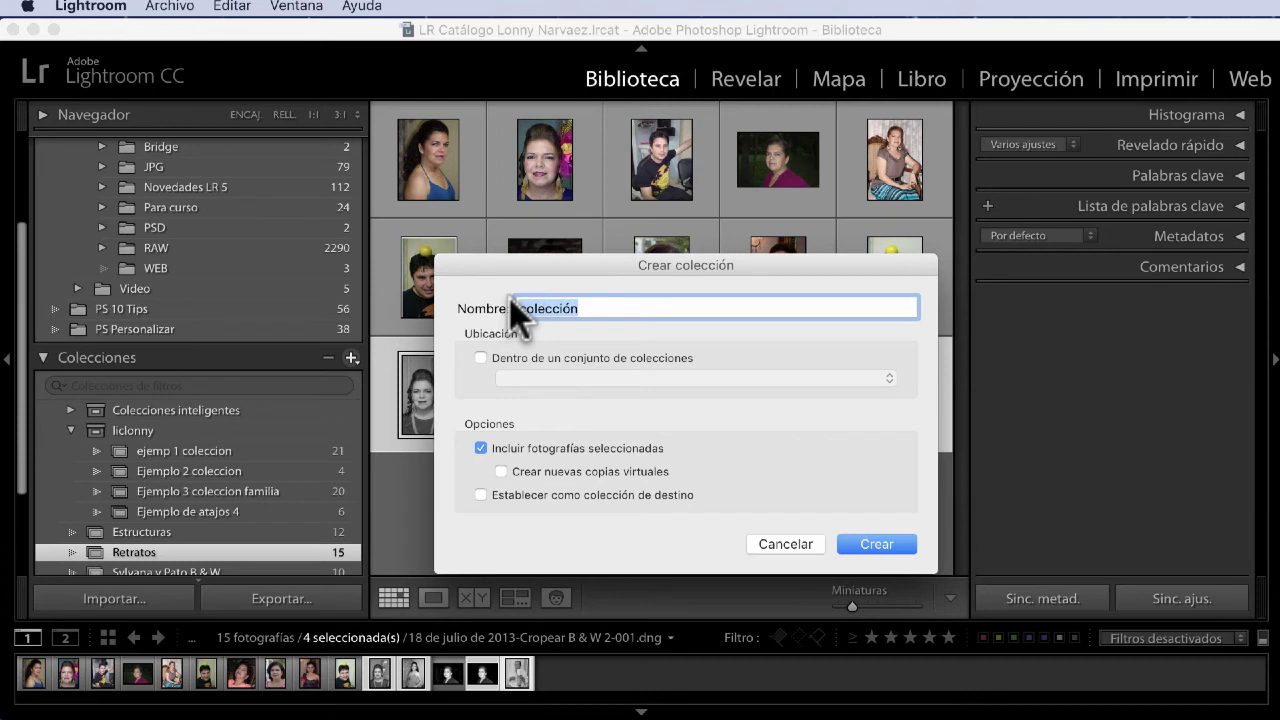
type("R")
type("etr")
type("atos")
type(" B")
type(" & ")
type("W")
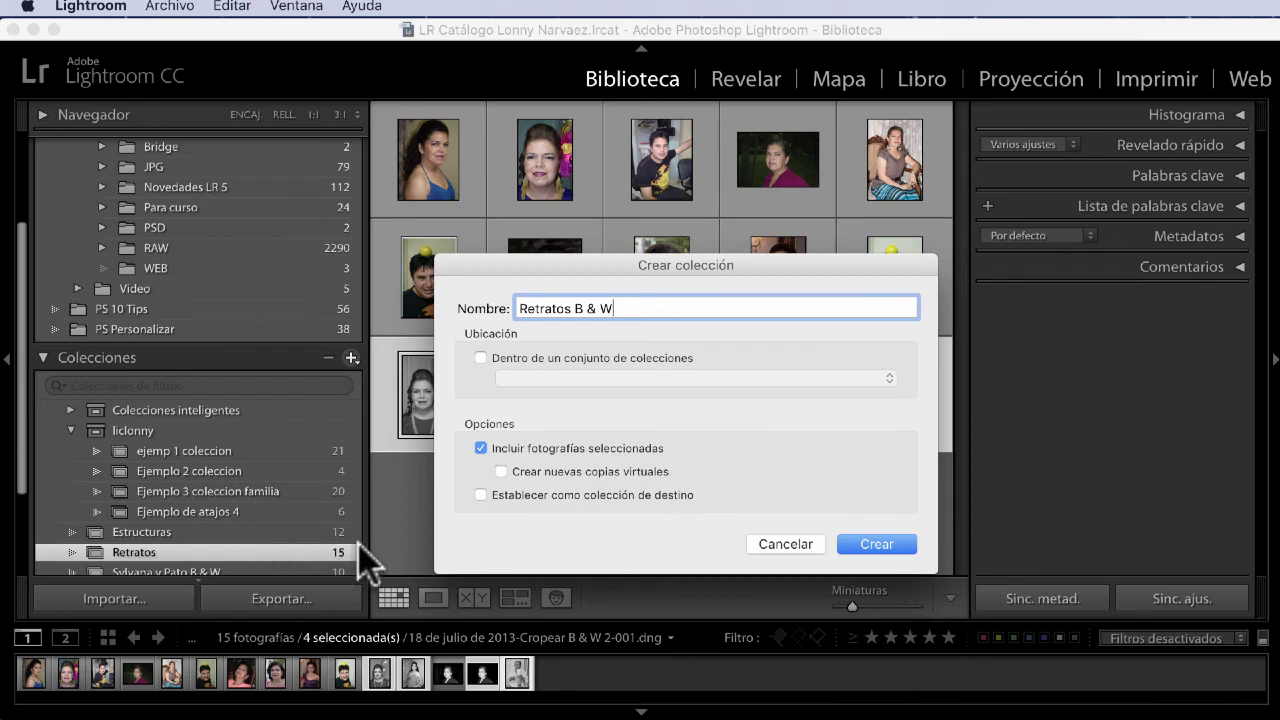
left_click(886, 543)
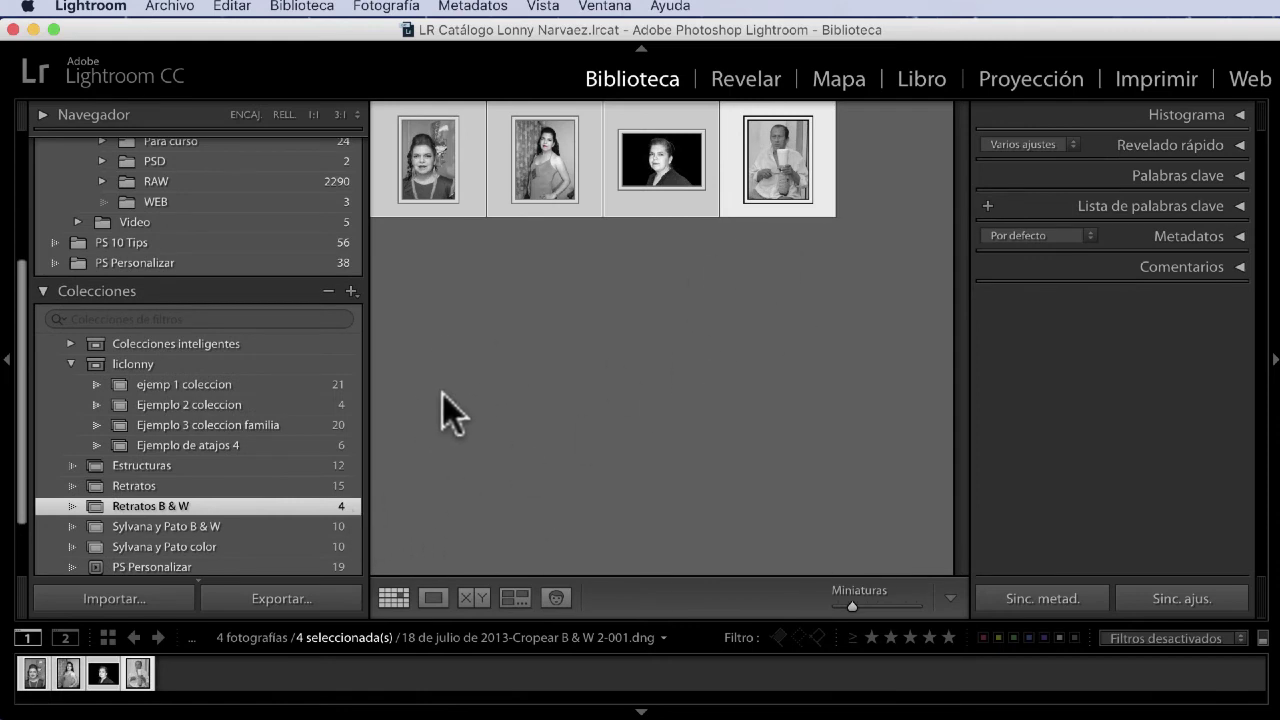
- Remove the dark HSL.dng portrait from Retratos, then display Retratos B & W
left_click(210, 487)
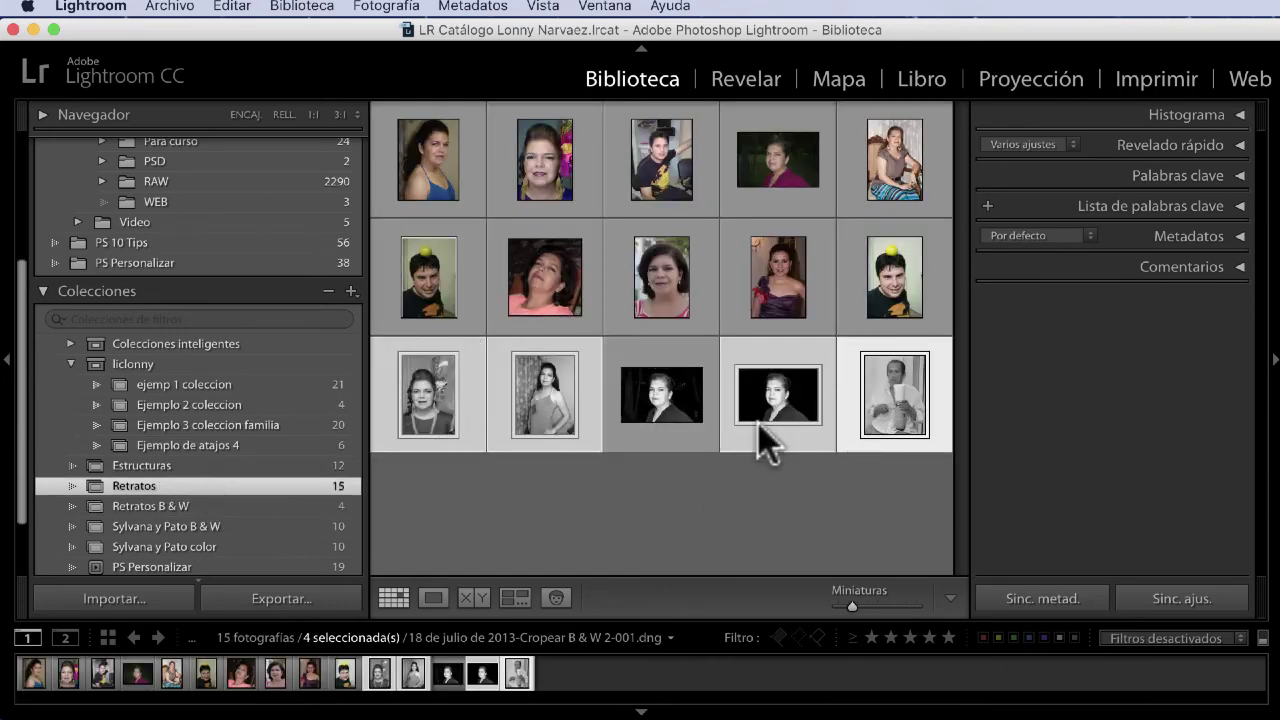
left_click(657, 422)
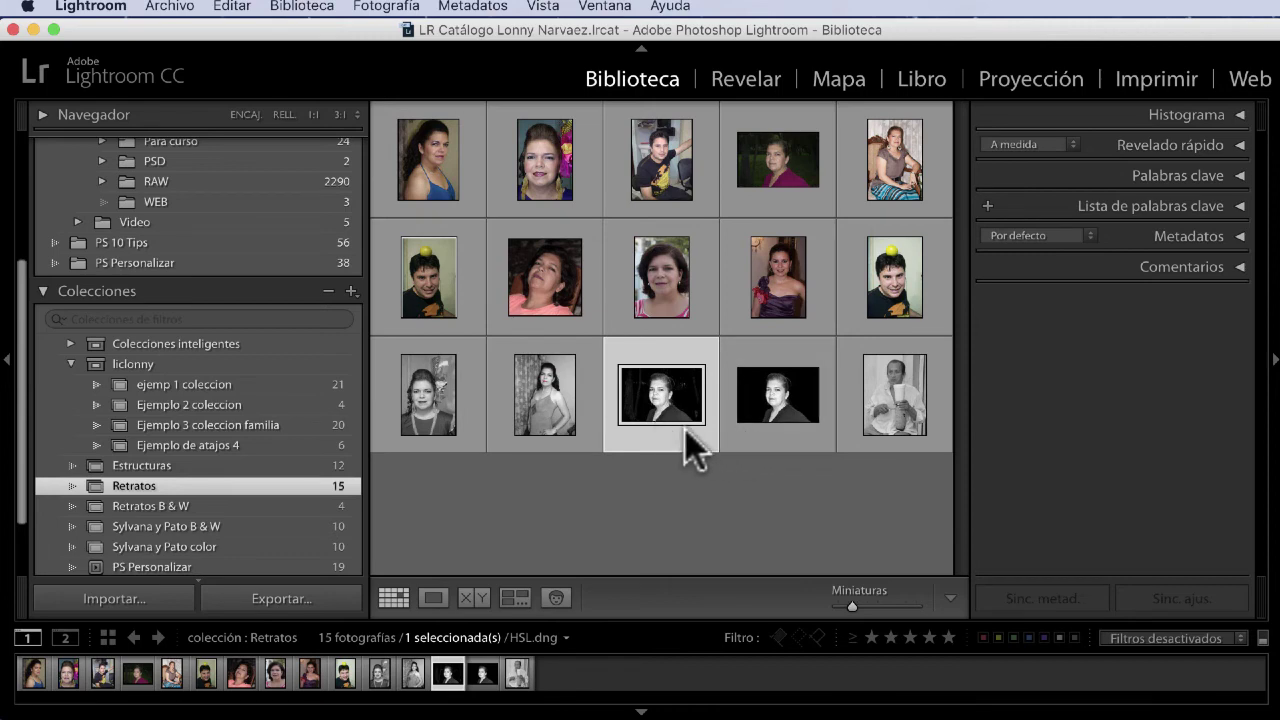
key("Delete")
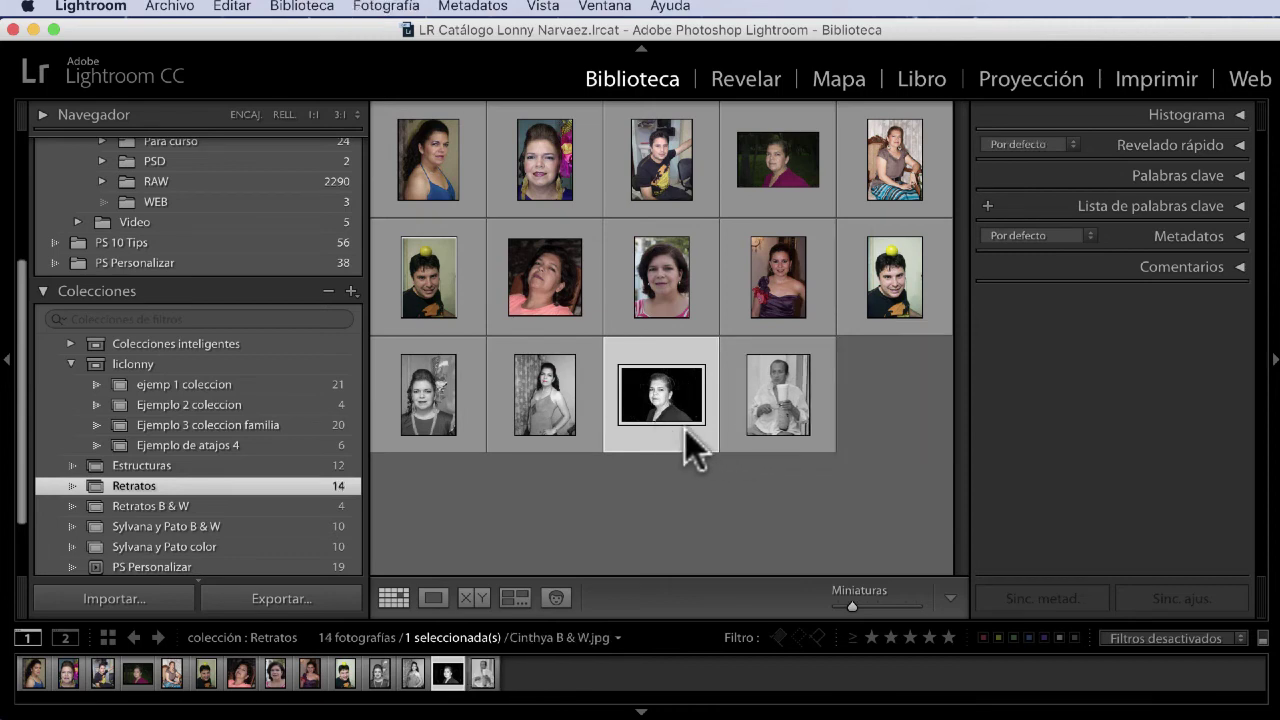
left_click(312, 504)
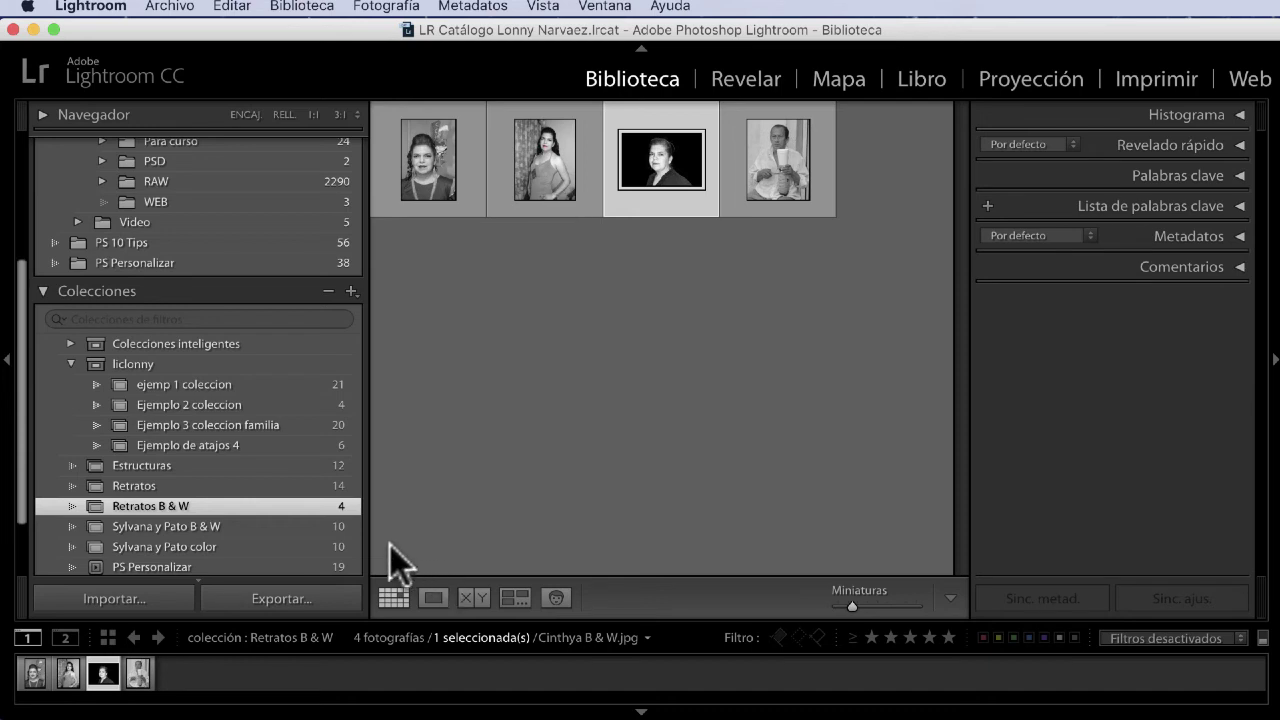
- In the Estructuras collection, select the last six photos, from second-row second to last
left_click(228, 466)
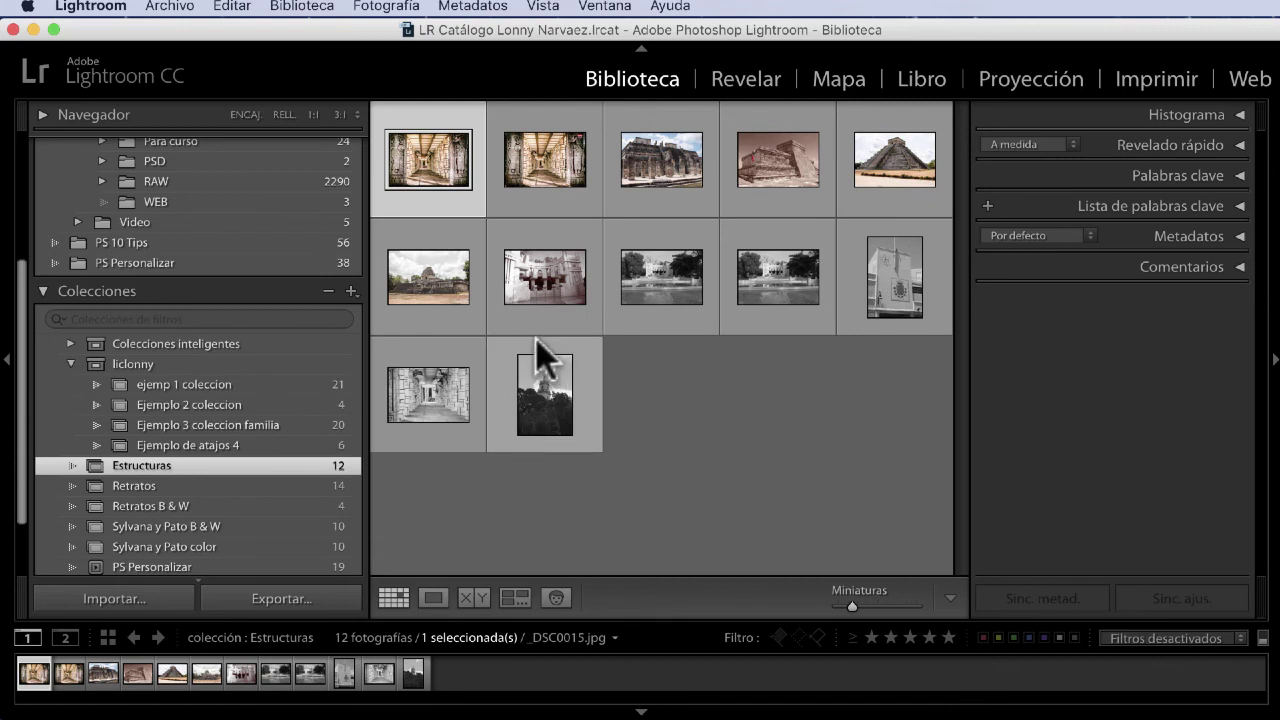
left_click(500, 323)
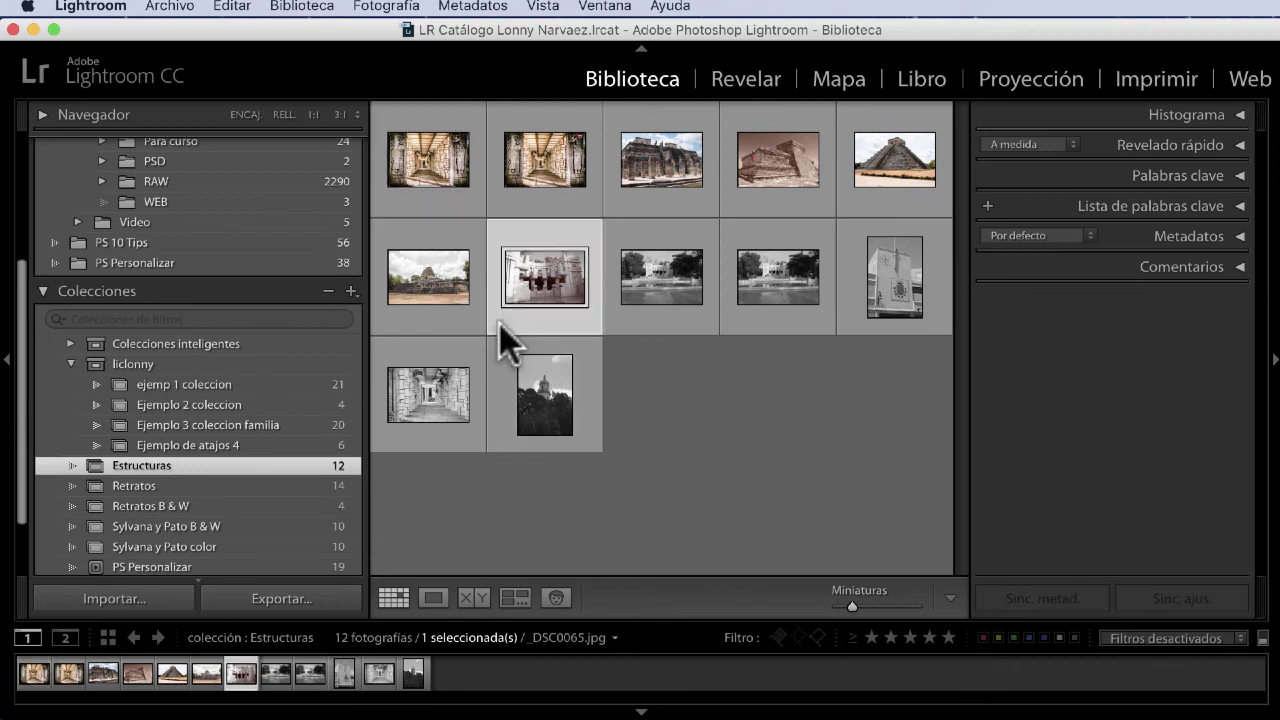
left_click(589, 425, "shift")
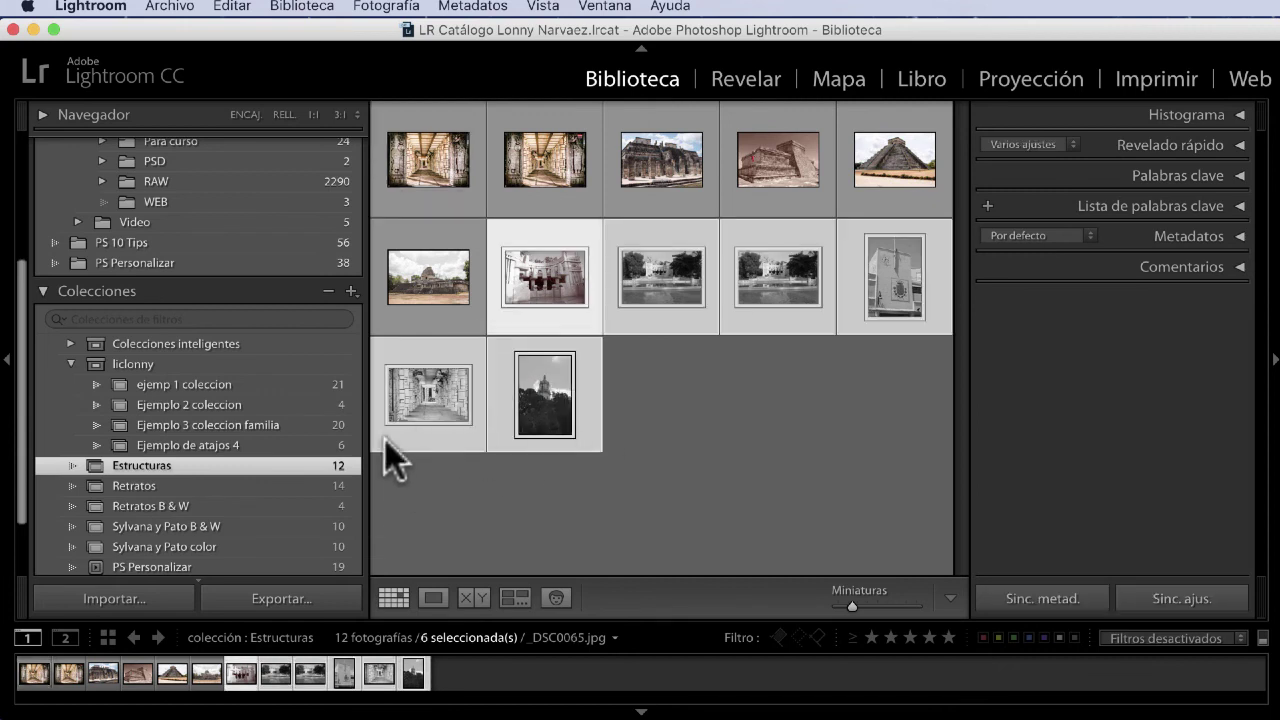
- Create an 'Estructuras B & W' collection from the selected photos, then return to Estructuras
left_click(350, 292)
left_click(371, 312)
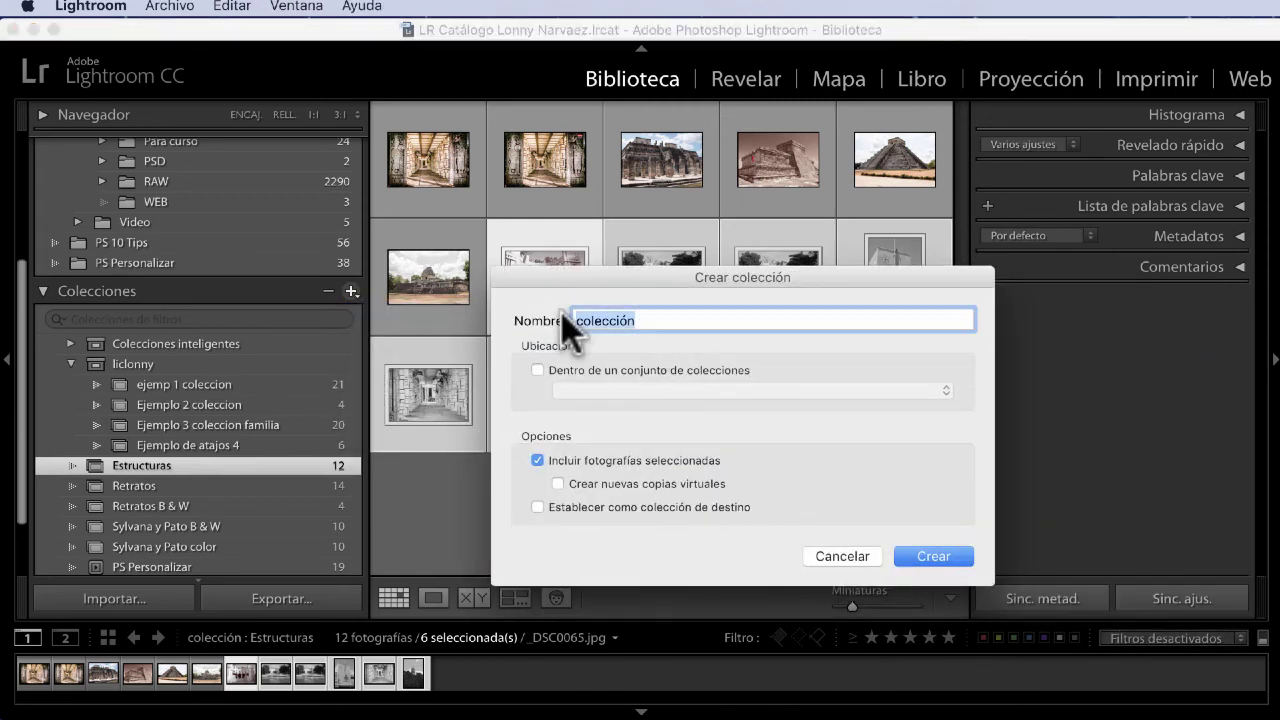
type("Estruc")
type("turas B ")
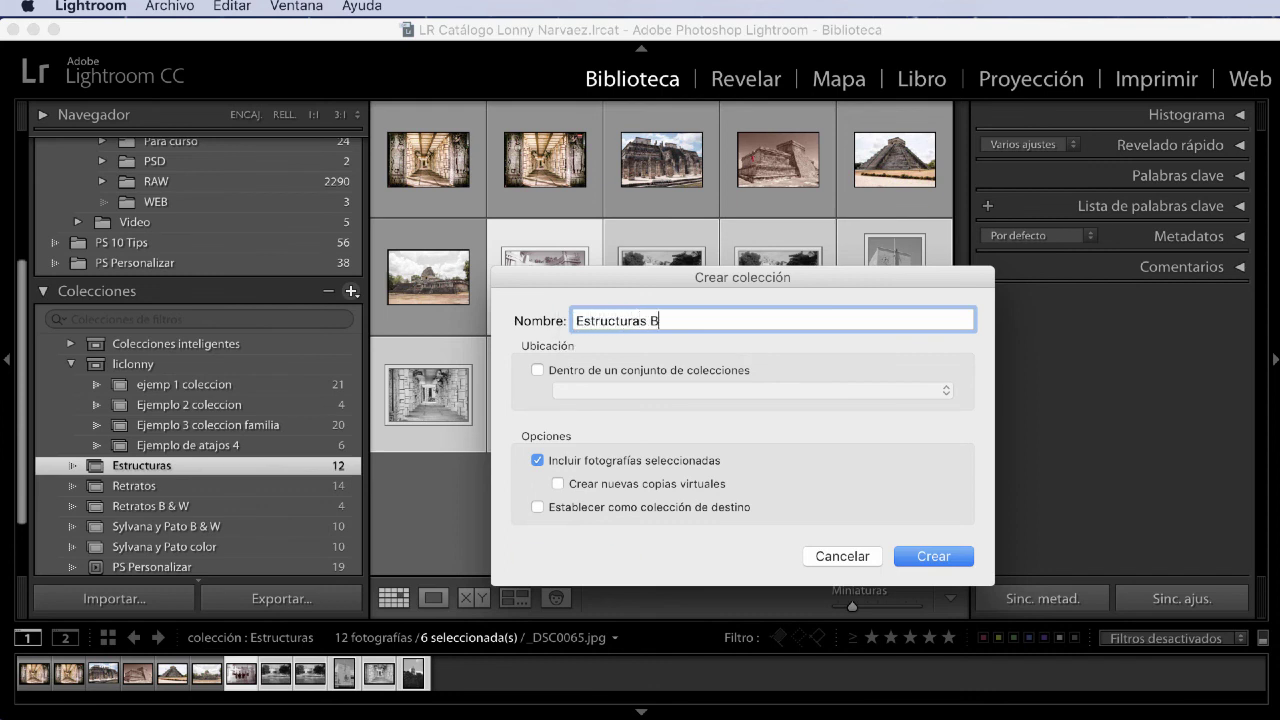
type("&")
type(" W")
left_click(922, 557)
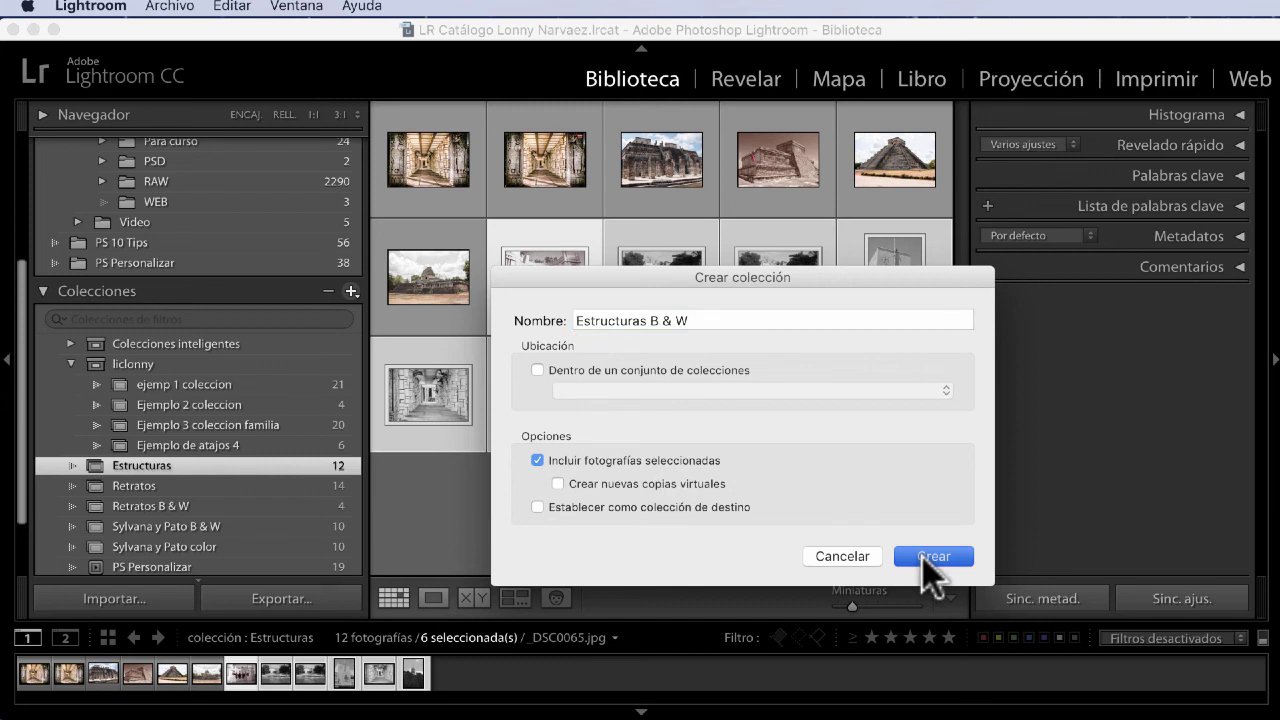
left_click(922, 557)
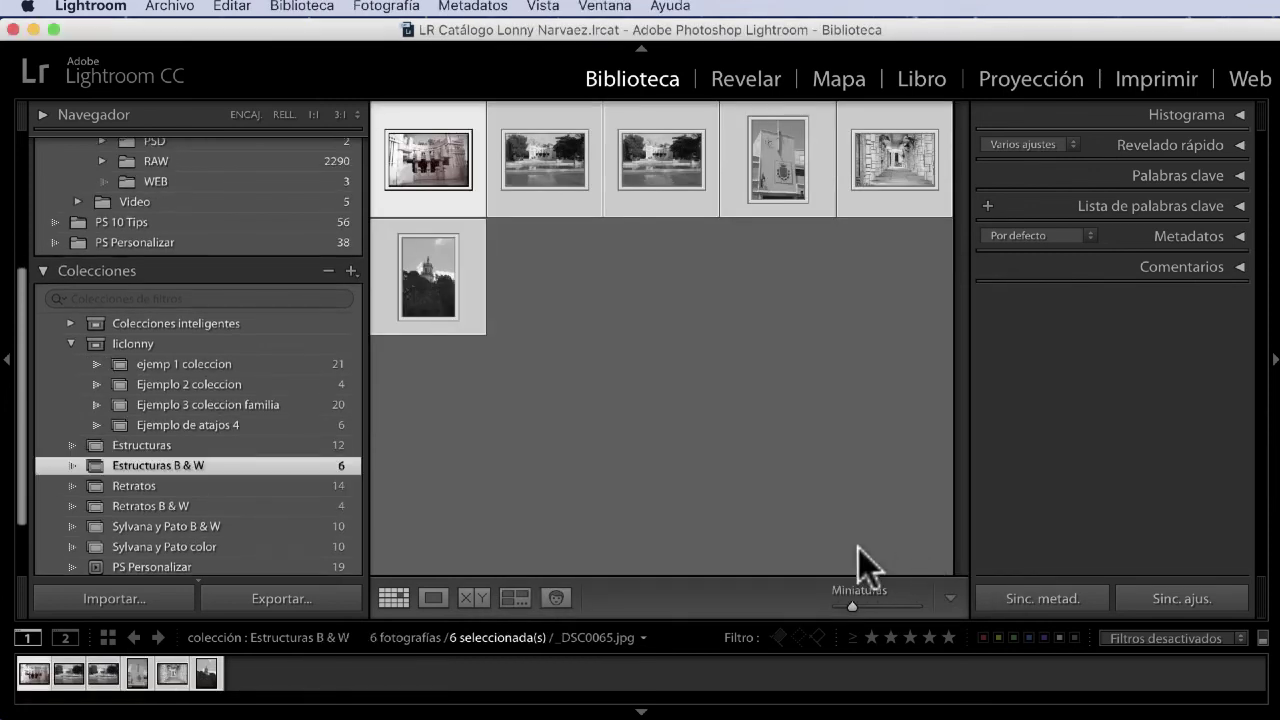
left_click(293, 445)
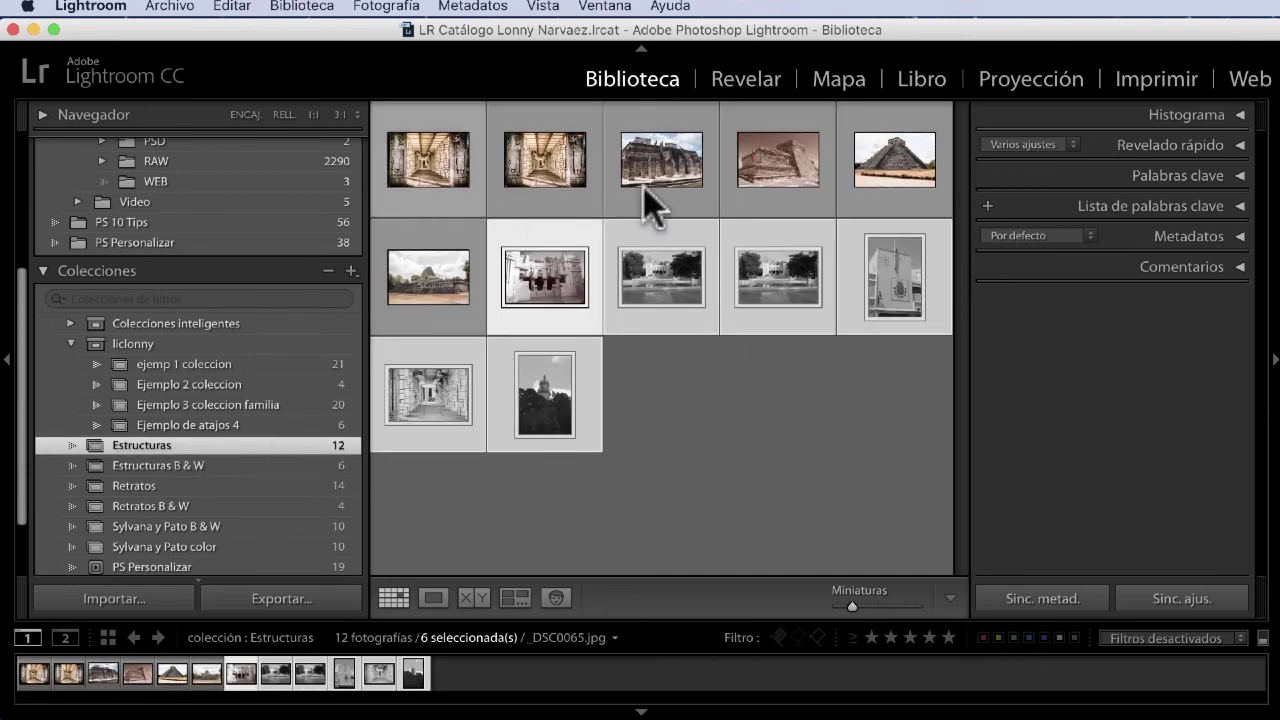
- View the Estructuras B & W collection, then Retratos B & W with its four portraits
left_click(312, 466)
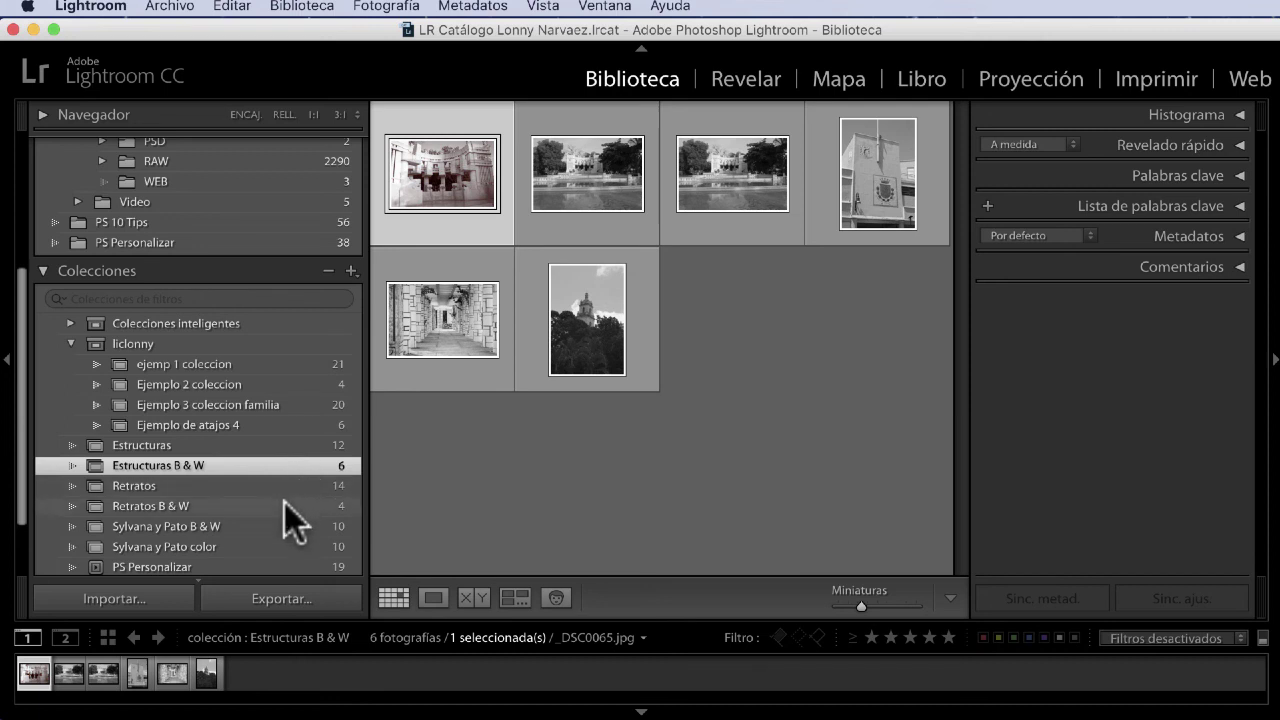
left_click(288, 504)
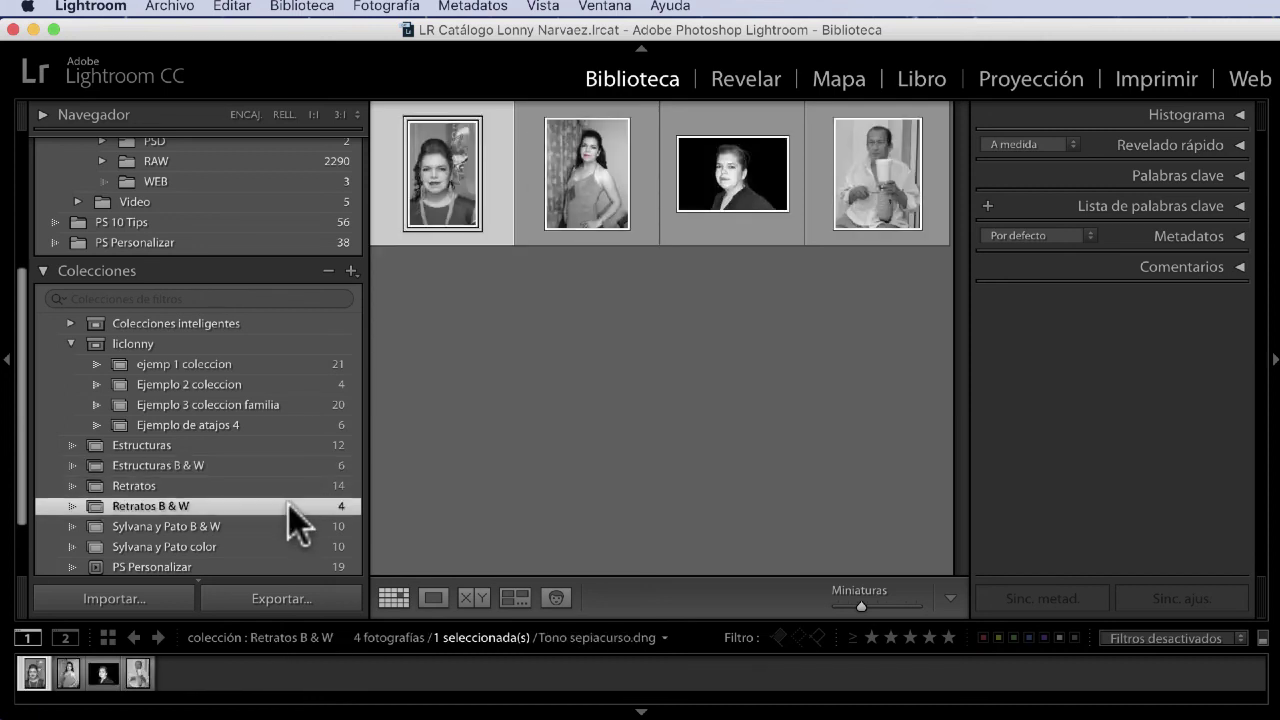